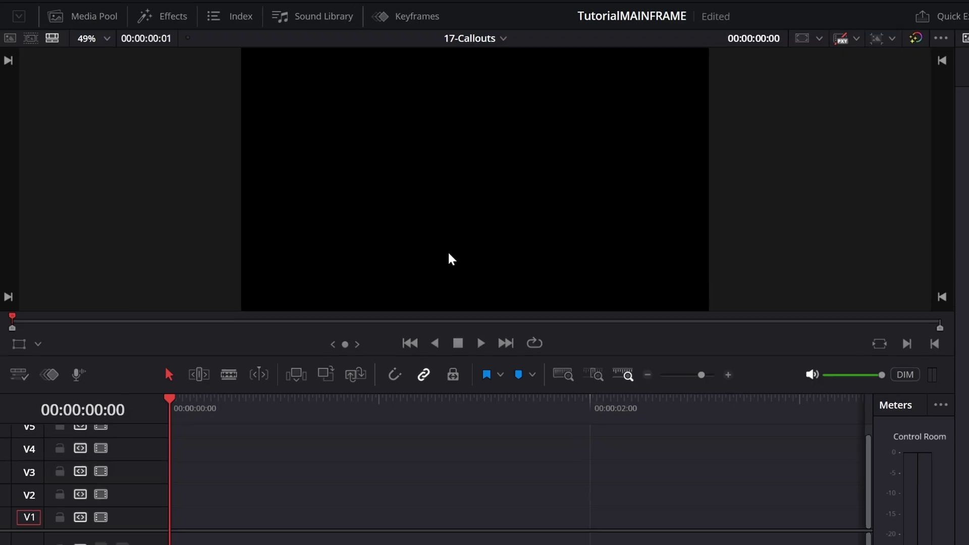
Find the Fusion Composition effect, place it at the start of video track V1, and open it on the Fusion page
click(173, 17)
click(308, 35)
text(fusion comp)
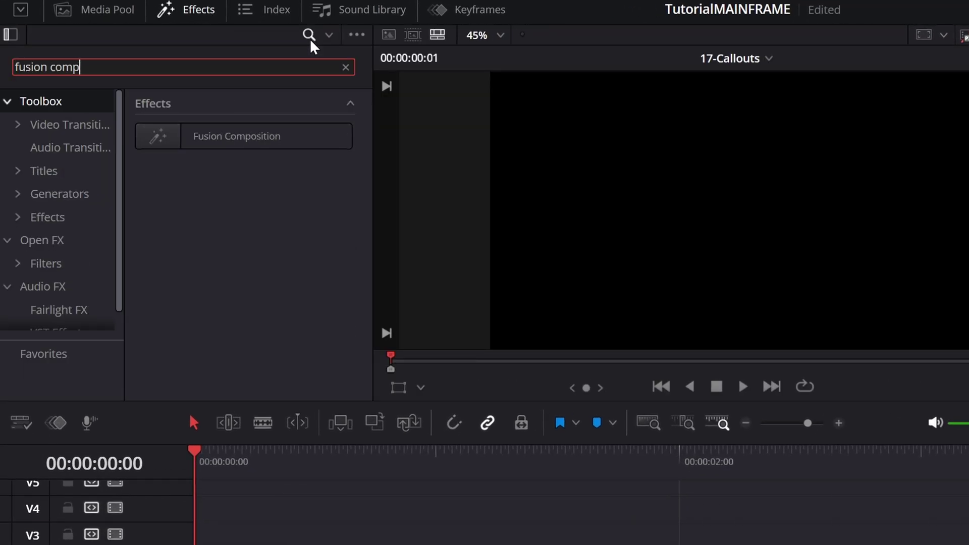
text(osition)
drag(224, 136, 170, 420)
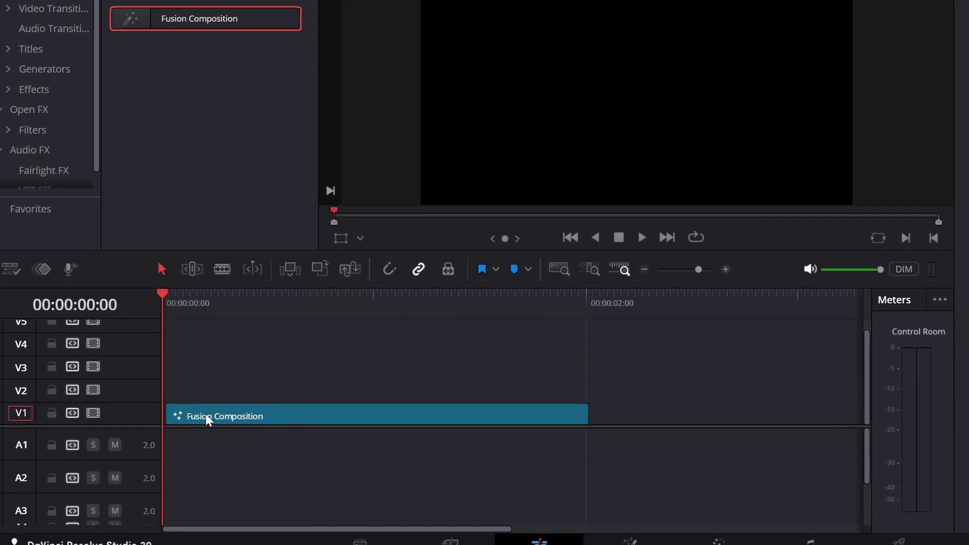
right_click(205, 414)
click(267, 314)
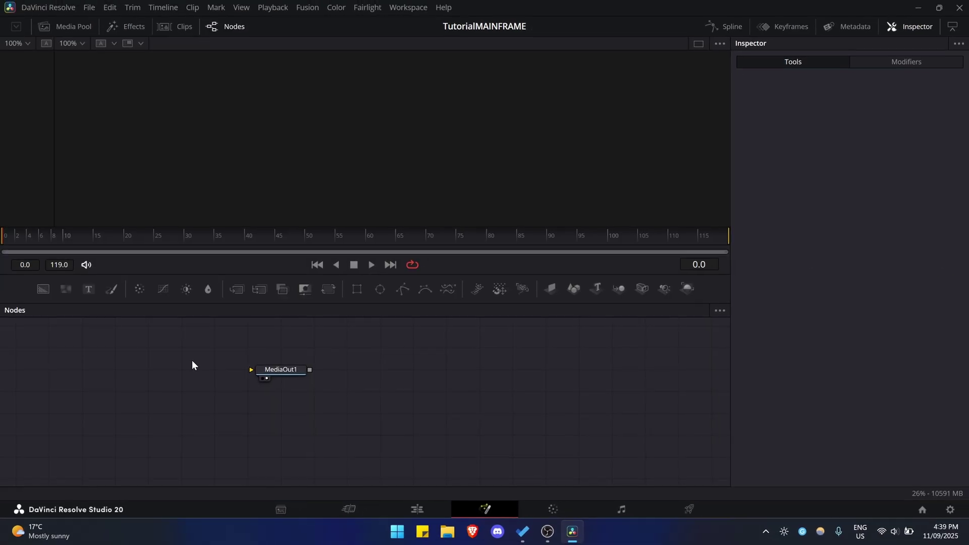
Add a Background node and connect its output to MediaOut1
key(shift+space)
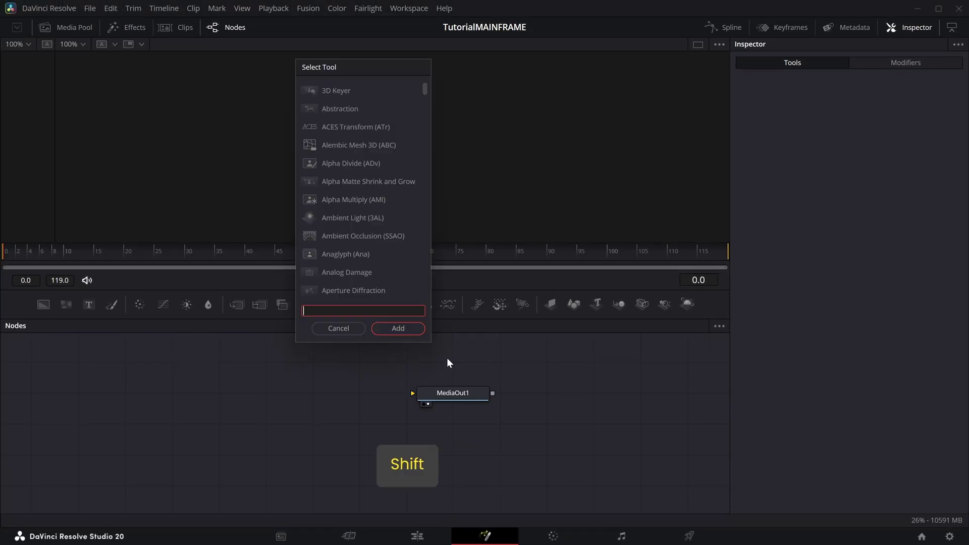
text(background)
key(Return)
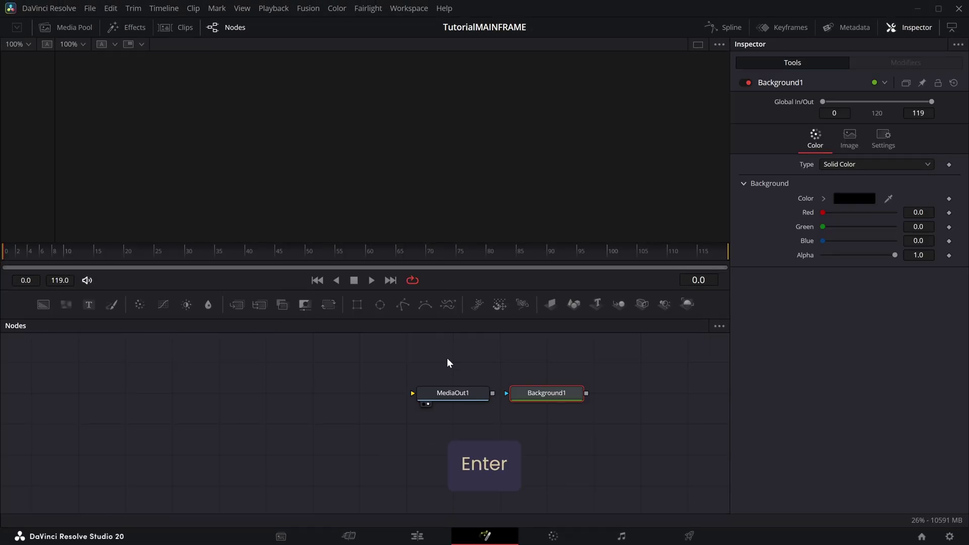
drag(527, 395, 293, 395)
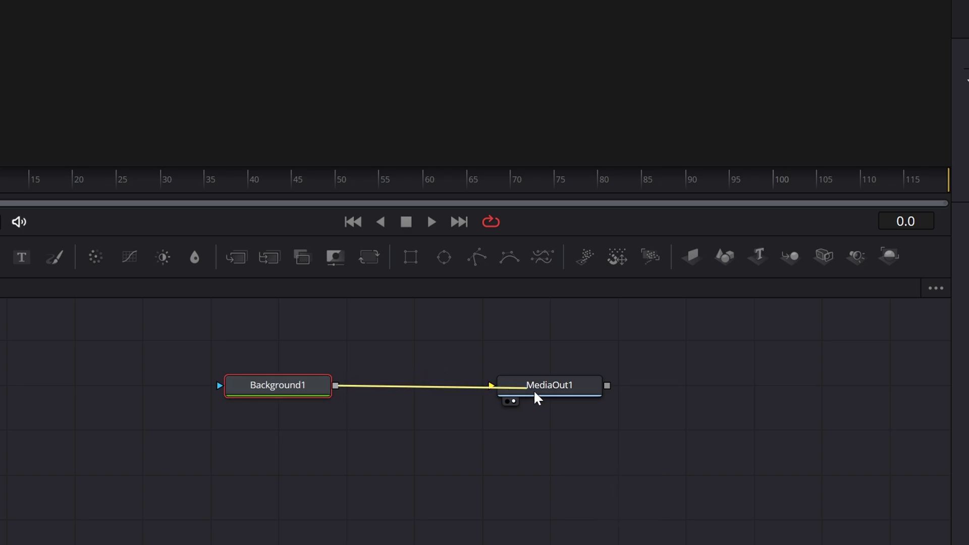
drag(537, 387, 538, 387)
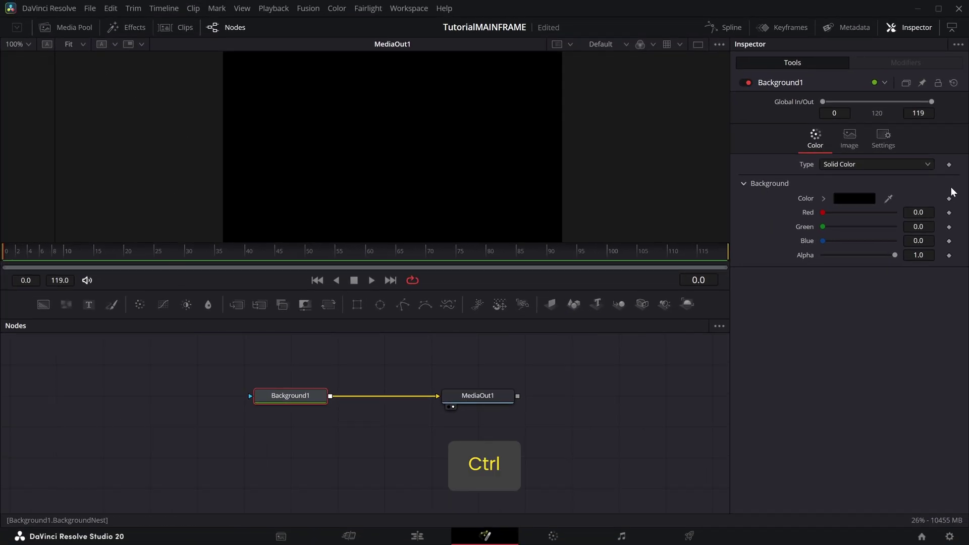
Set the Background1 color to light grey, with red, green and blue at about 0.92
click(838, 200)
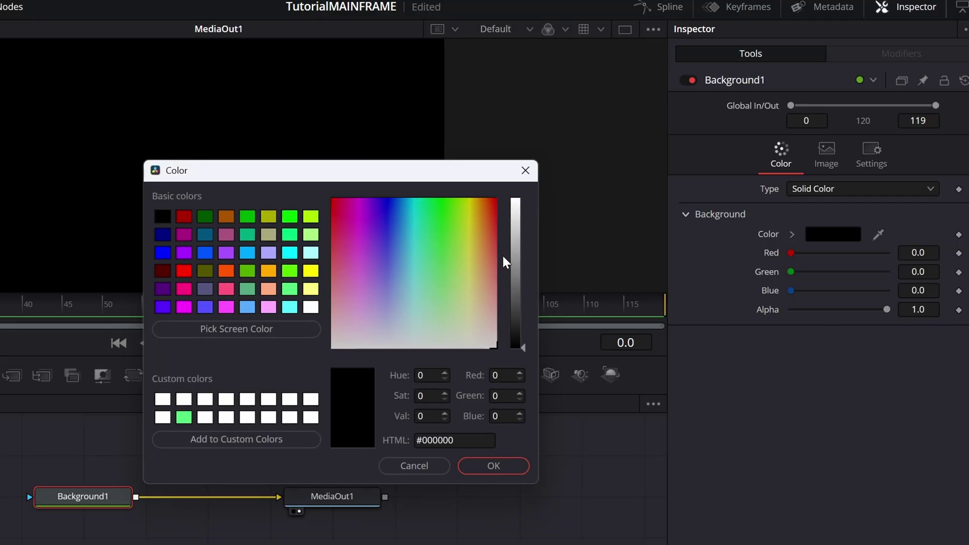
drag(614, 213, 614, 175)
drag(513, 202, 521, 189)
click(507, 462)
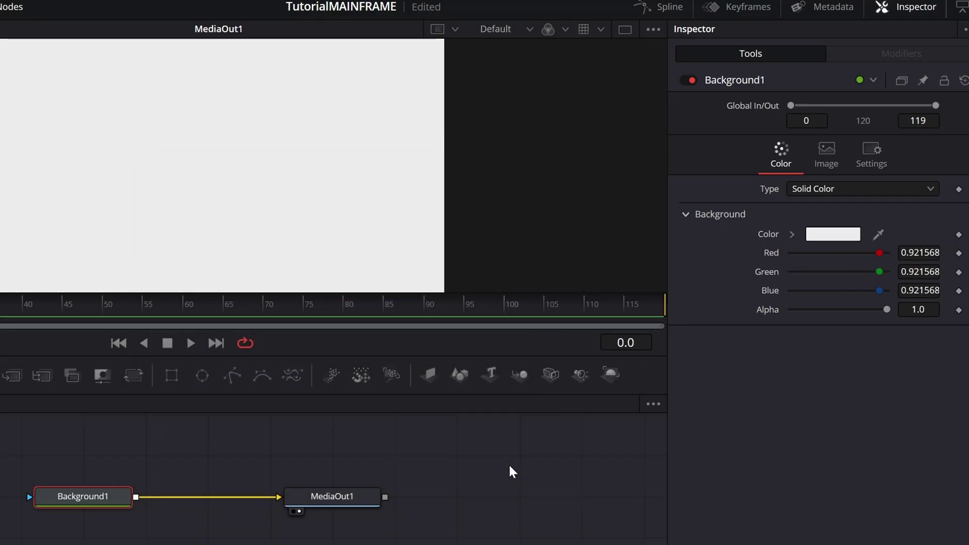
Add a Text+ node merged over the background and enter the text "RYSTAL DISTRESSED"
text(text)
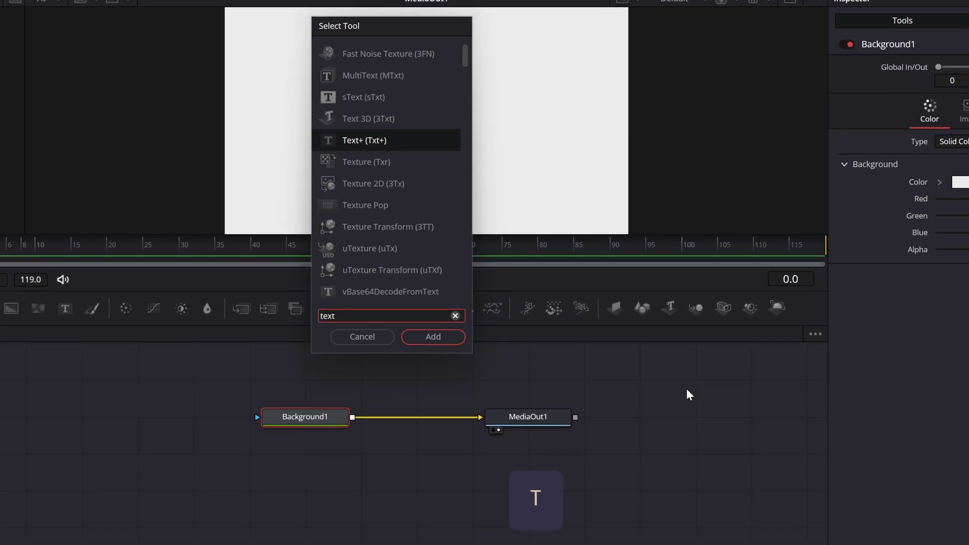
key(Return)
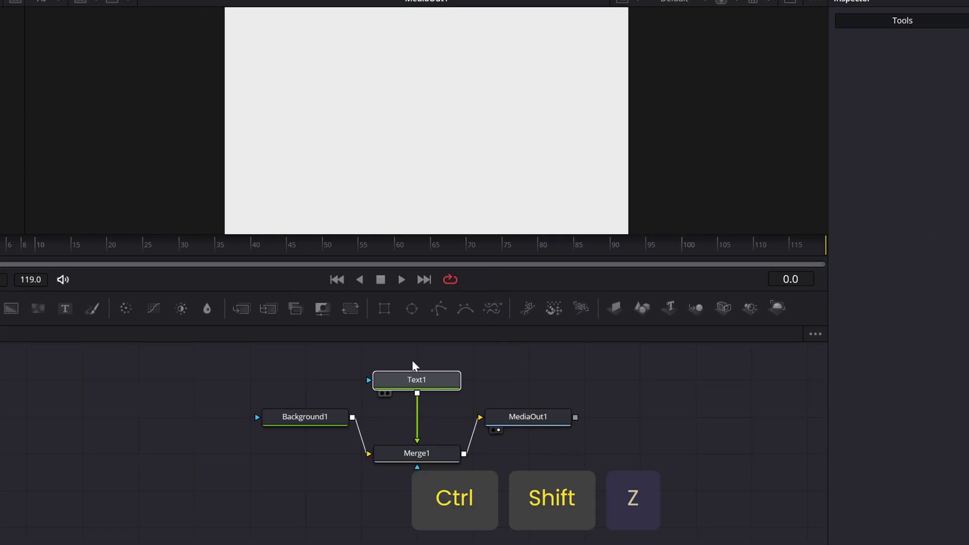
drag(411, 360, 420, 381)
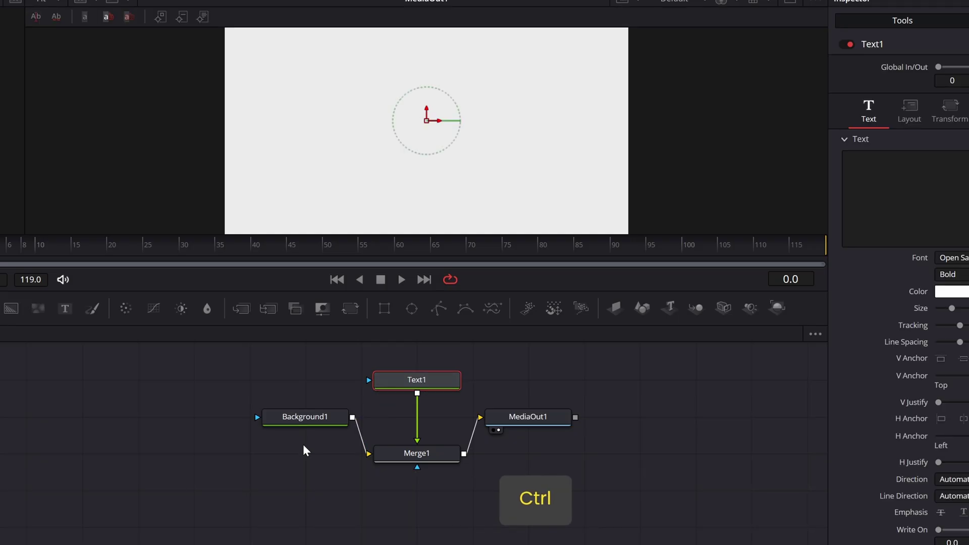
scroll(406, 390, up, 3)
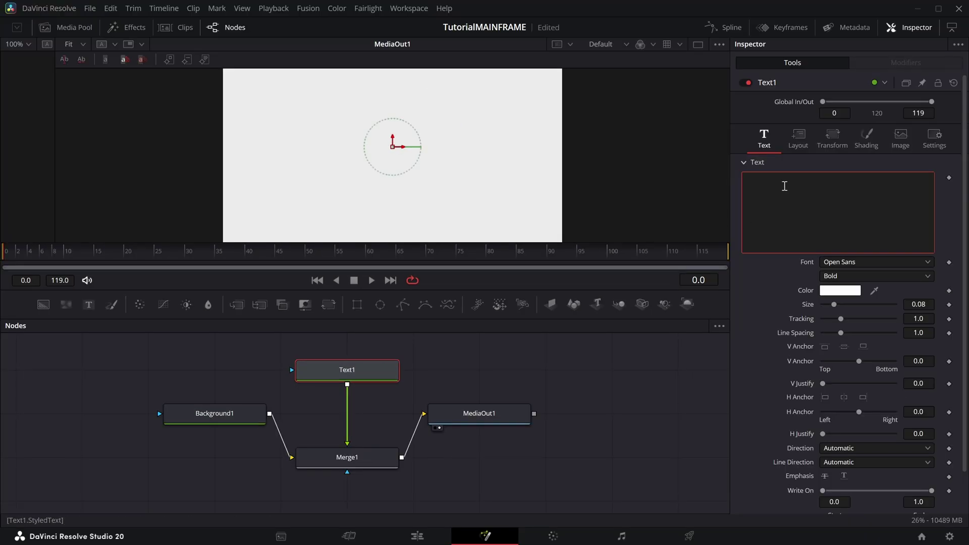
text(STAL DISTRESSED)
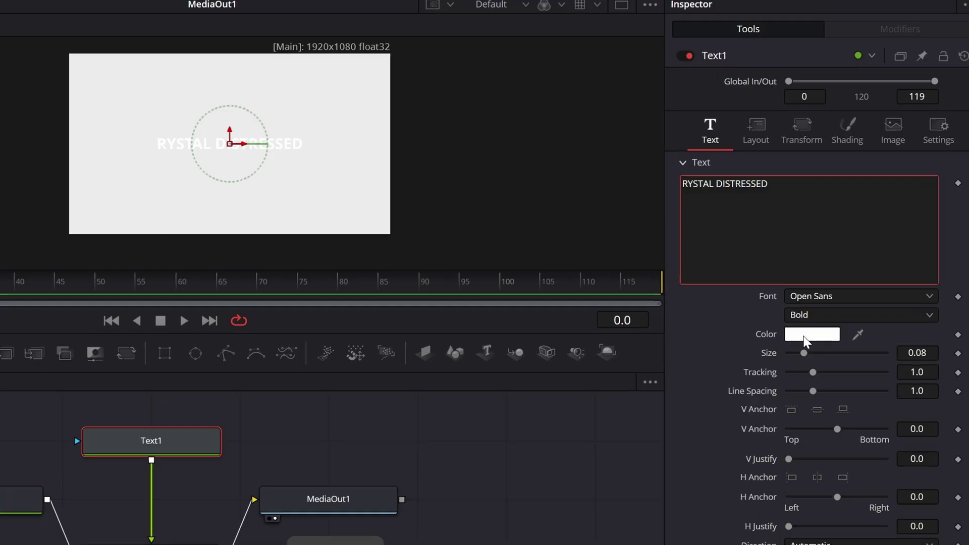
Set the Text1 color to near-black #070707
click(807, 336)
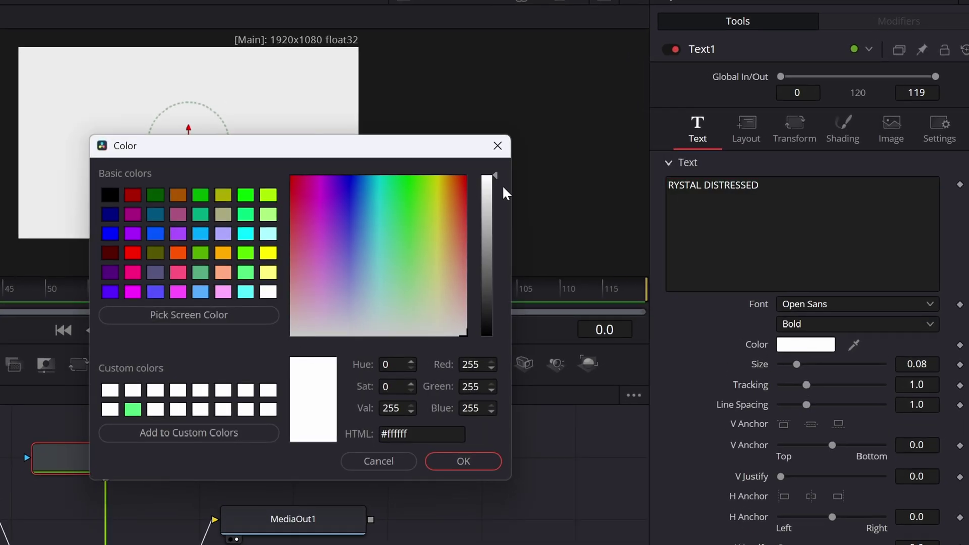
drag(504, 192, 480, 330)
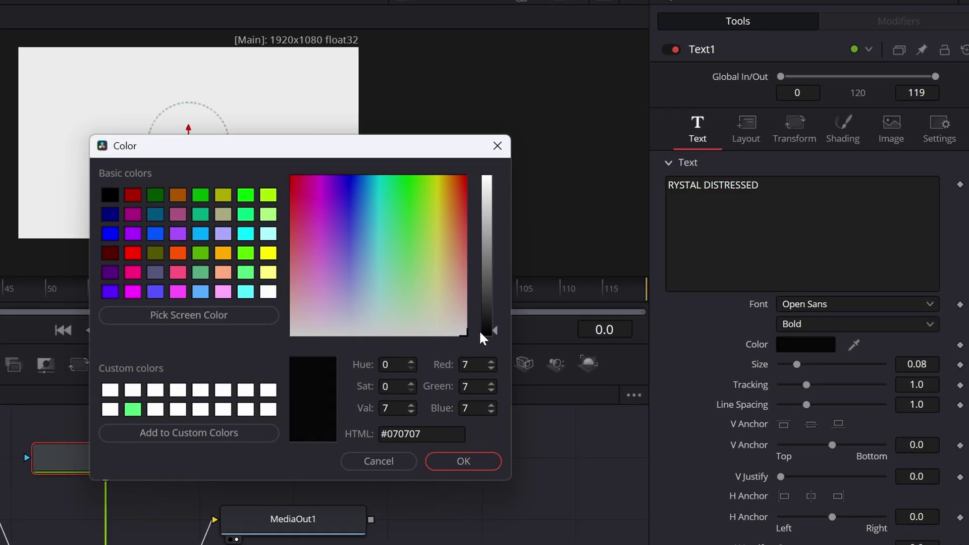
click(464, 460)
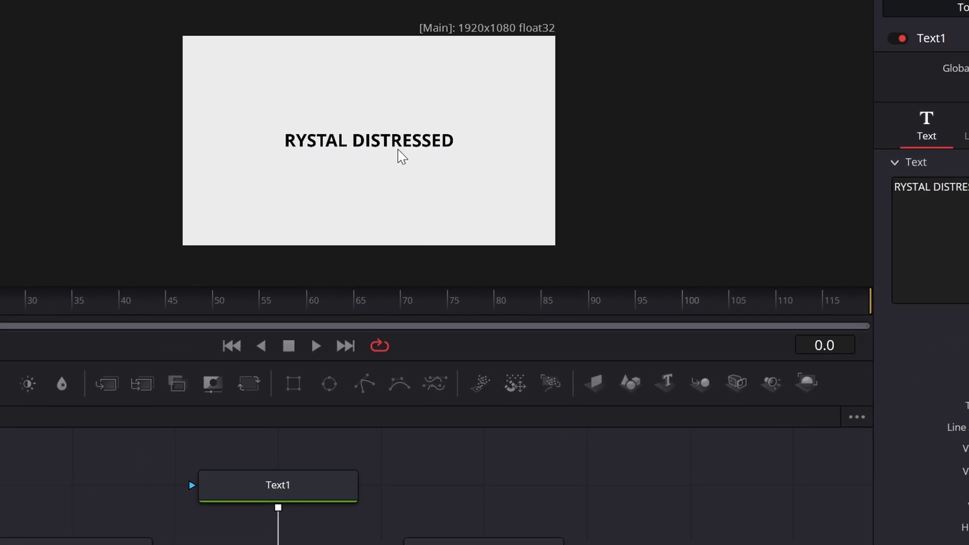
Restyle the word RYSTAL in a heavy condensed font and DISTRESSED in a large italic serif
scroll(382, 125, up, 2)
scroll(382, 125, down, 2)
scroll(390, 177, up, 2)
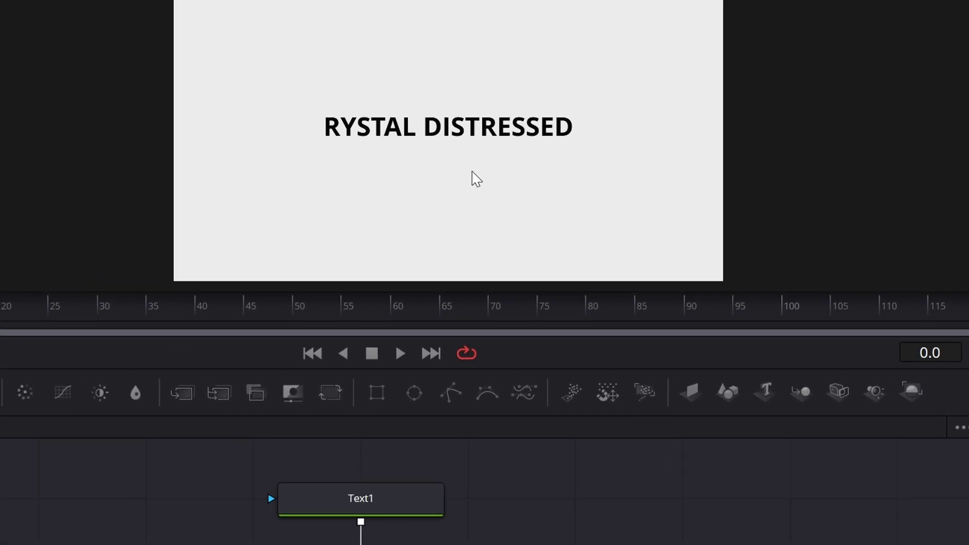
drag(930, 187, 898, 187)
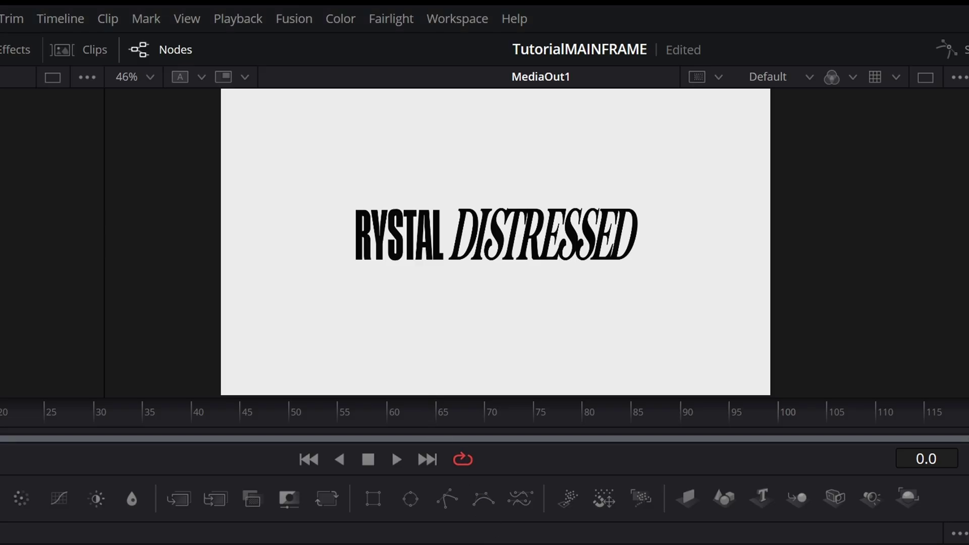
Switch to a single viewer and enlarge the title in it
click(925, 77)
scroll(349, 280, up, 1)
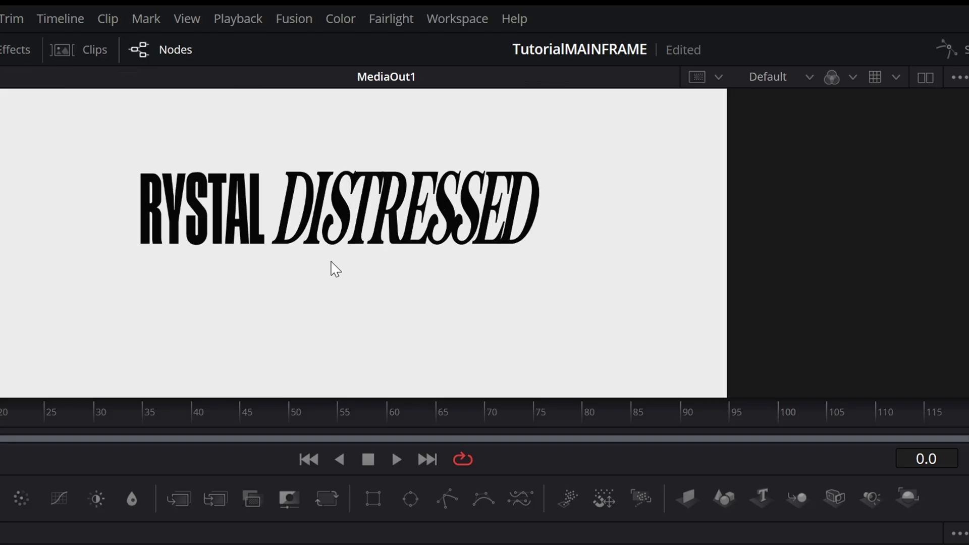
scroll(315, 179, up, 1)
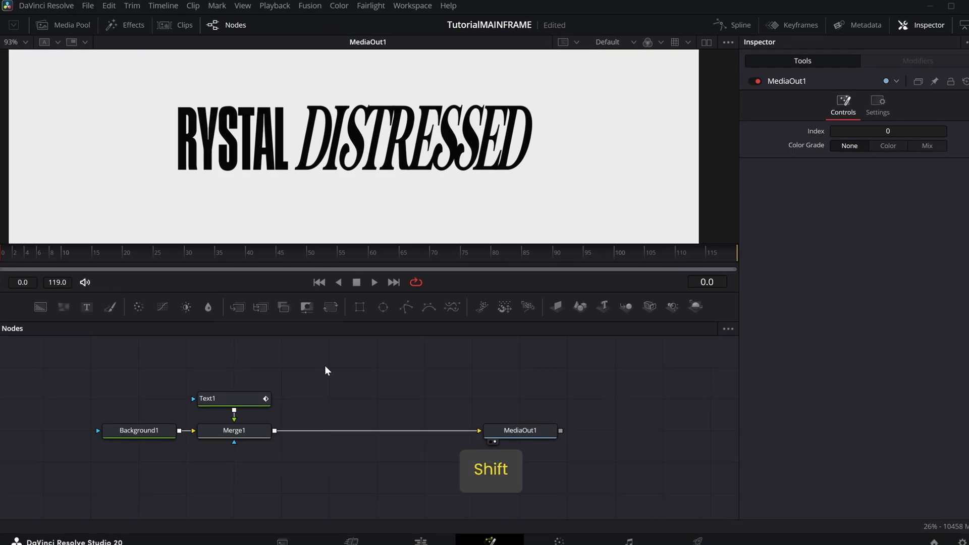
Add a VariBlur node and insert it between Merge1 and MediaOut1
key(shift+space)
text(varibl)
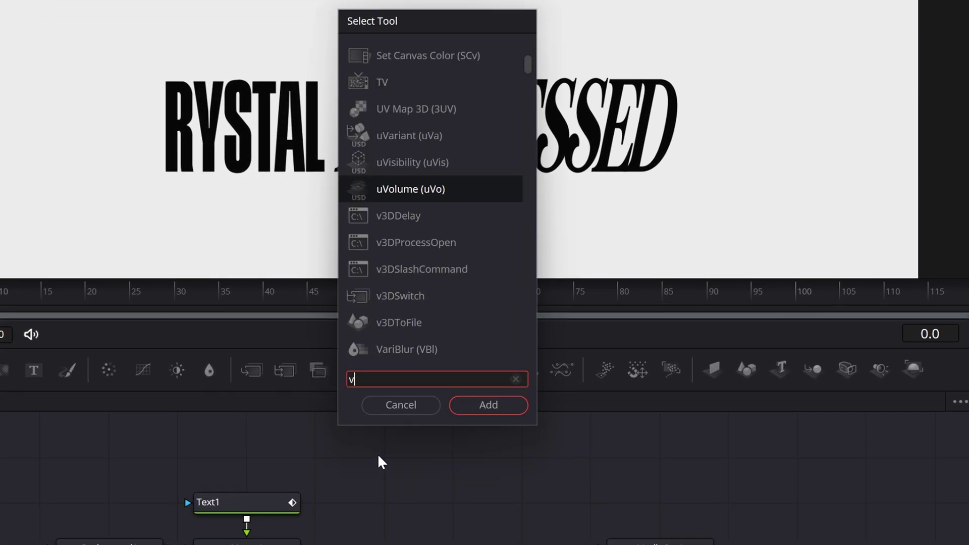
text(ur)
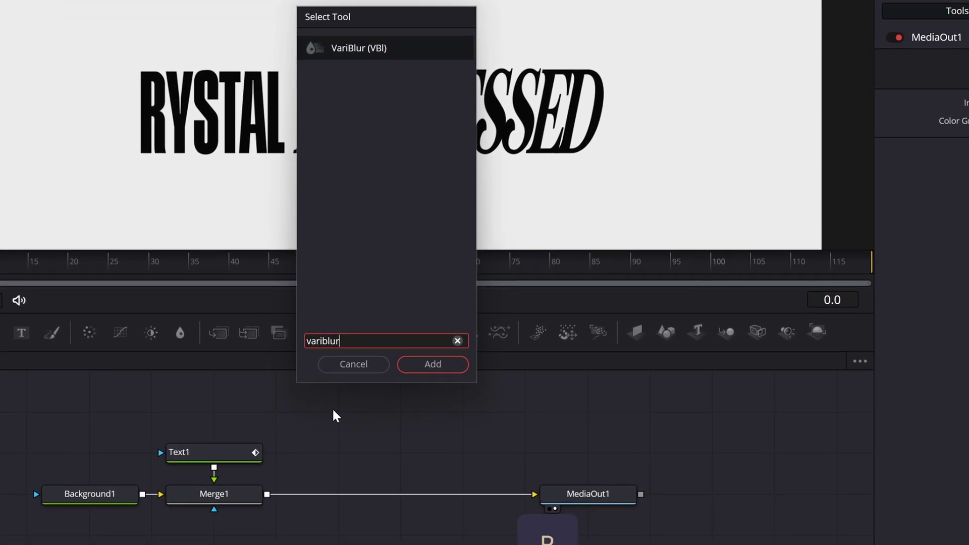
key(Return)
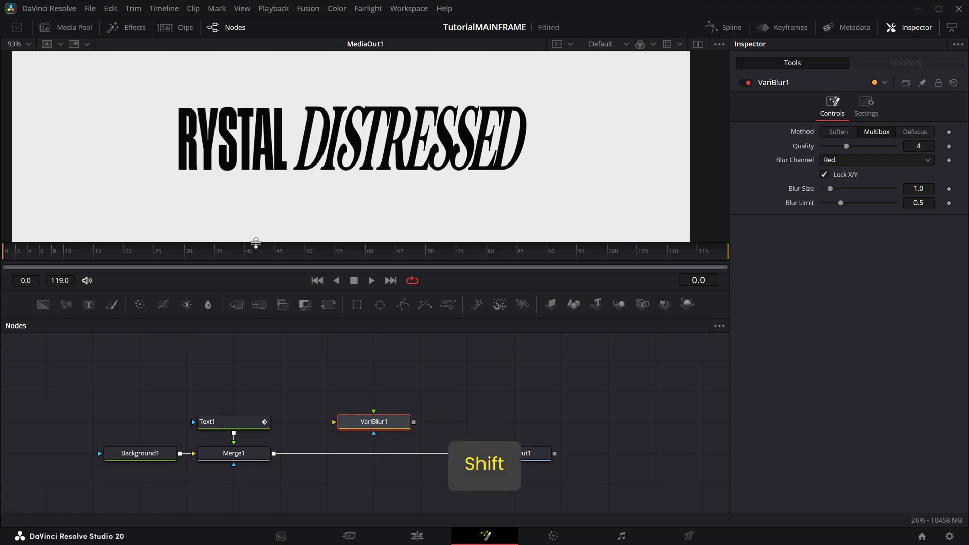
scroll(297, 180, down, 1)
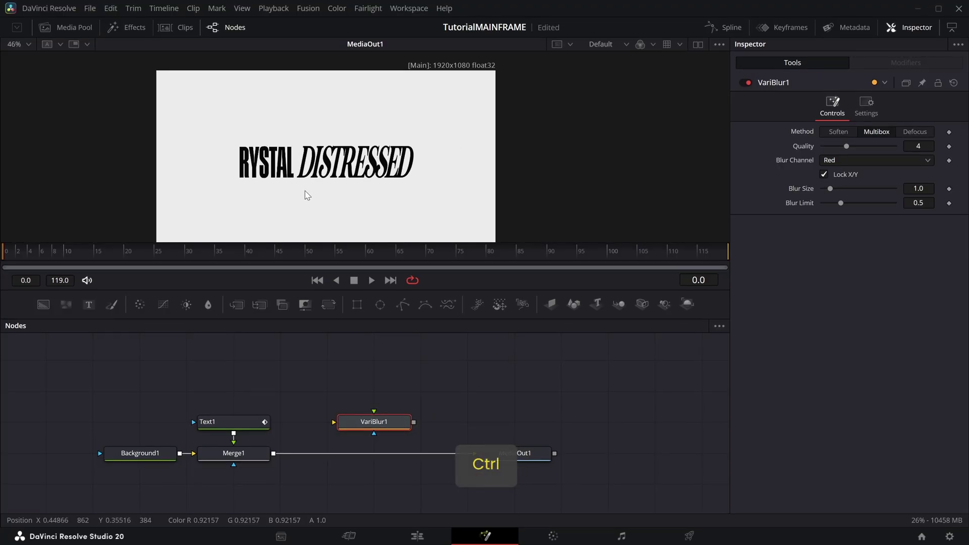
scroll(298, 183, up, 2)
scroll(333, 139, down, 2)
scroll(333, 133, up, 1)
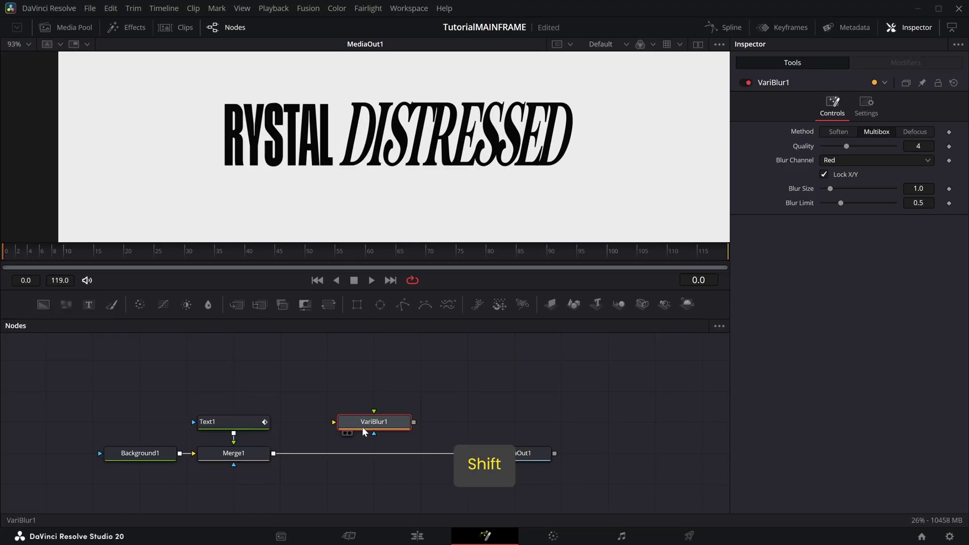
drag(363, 430, 311, 461)
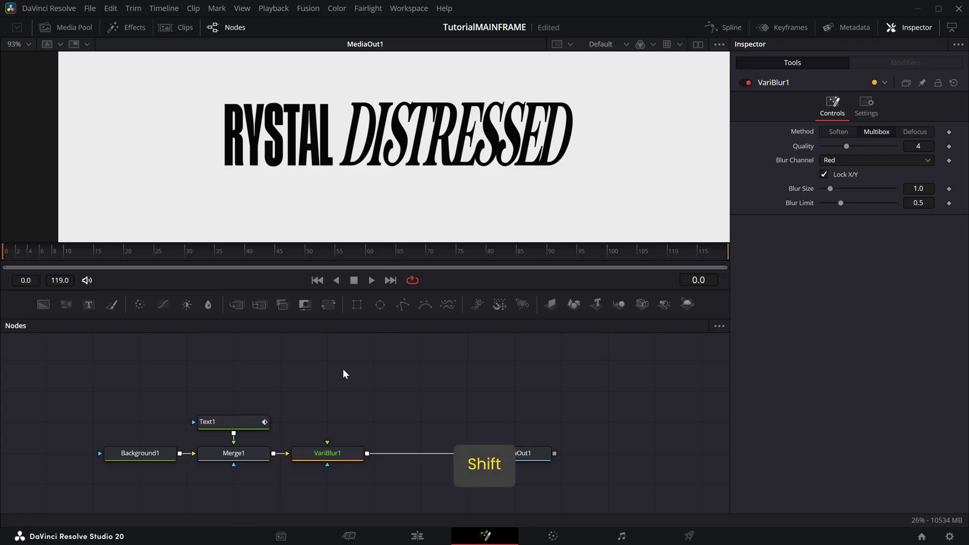
Add a Rectangle mask node above VariBlur1 and connect its output to VariBlur1's green input
key(shift+space)
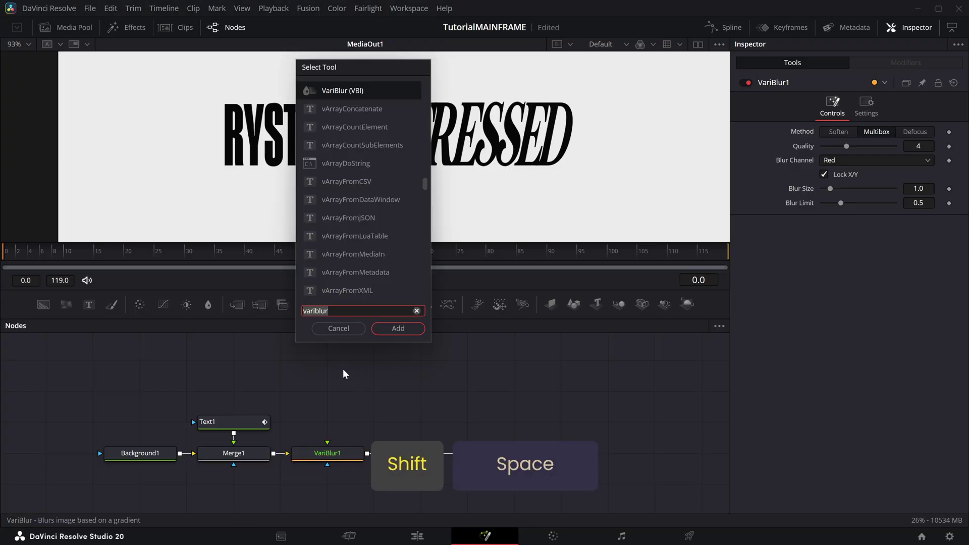
text(rectangle)
key(Return)
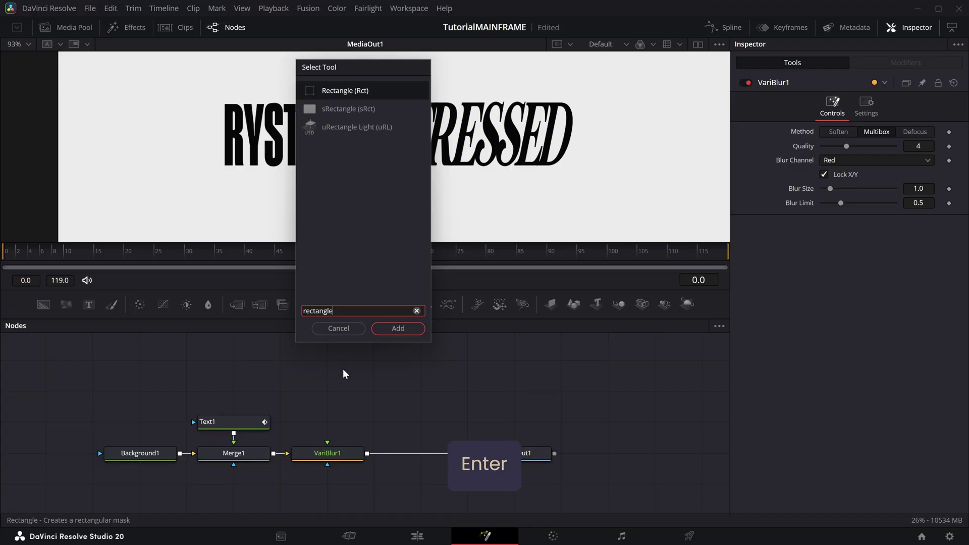
drag(339, 348, 321, 445)
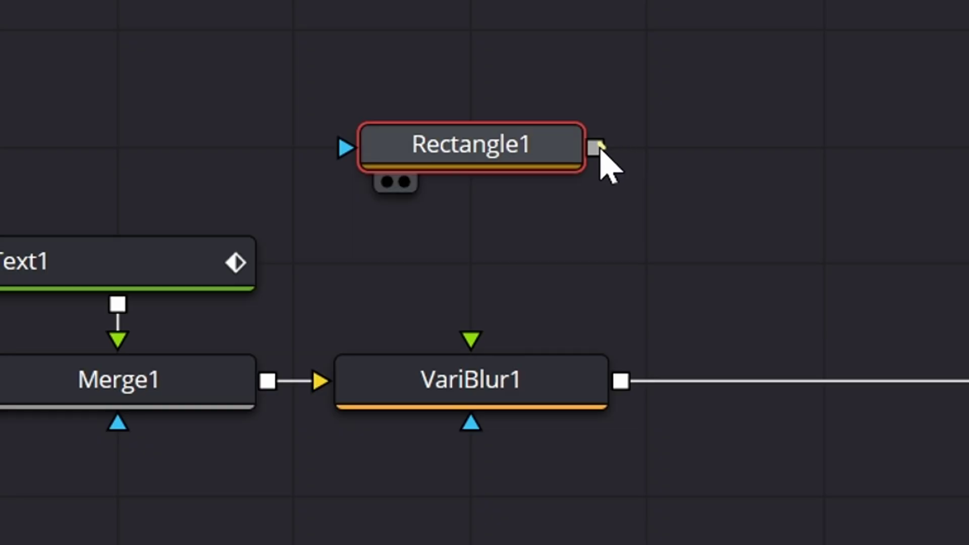
drag(602, 146, 471, 420)
drag(471, 354, 507, 192)
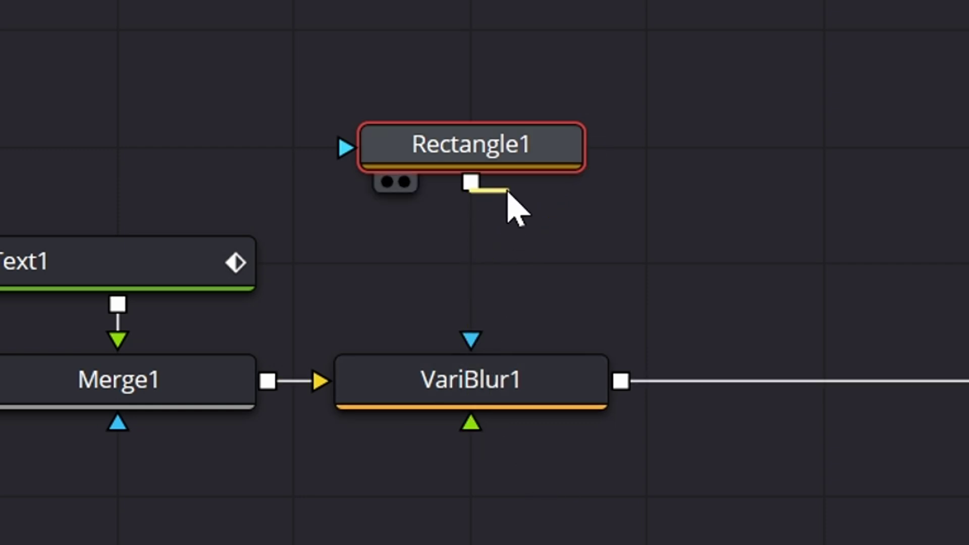
drag(600, 151, 470, 340)
Increase the blur size of VariBlur1 to about 5.52
scroll(430, 67, down, 1)
scroll(428, 54, up, 1)
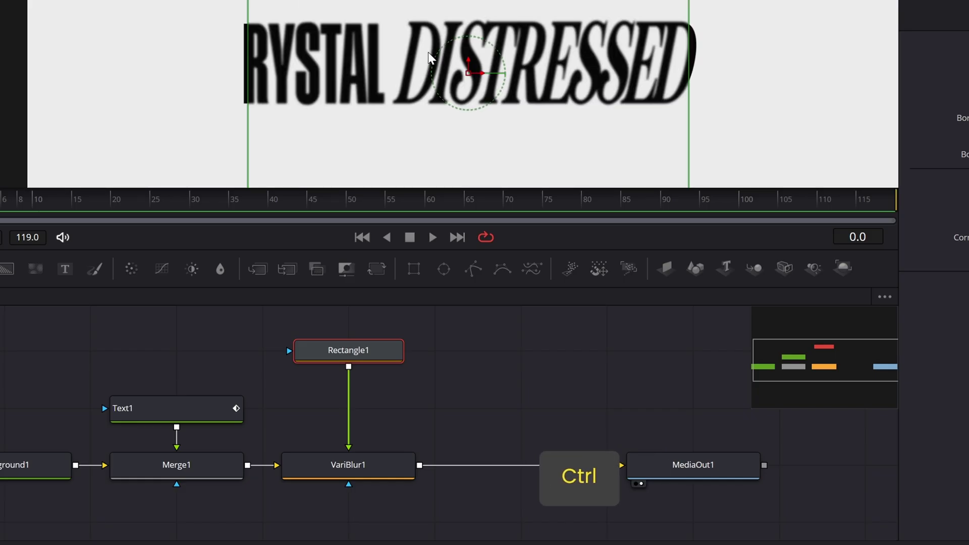
scroll(470, 95, up, 1)
scroll(509, 25, up, 1)
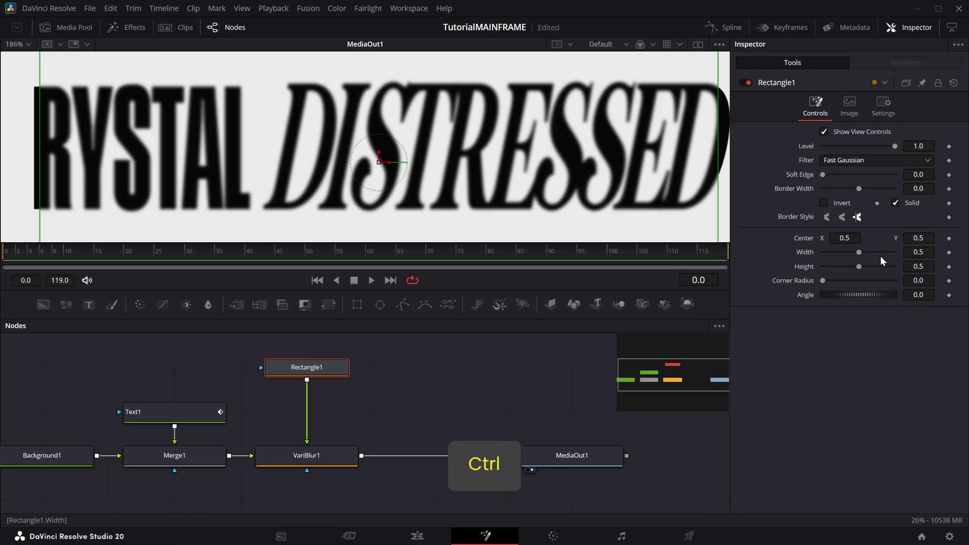
click(327, 457)
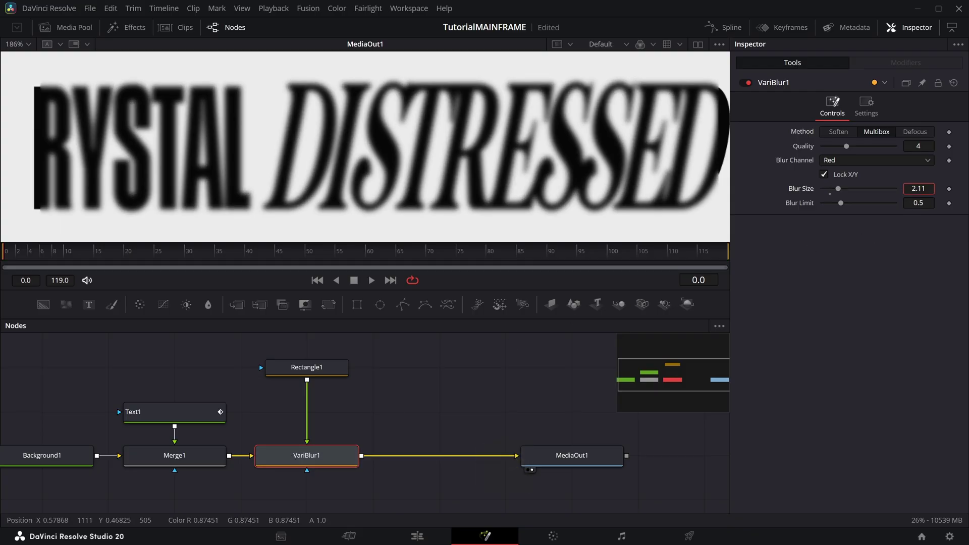
drag(837, 189, 862, 189)
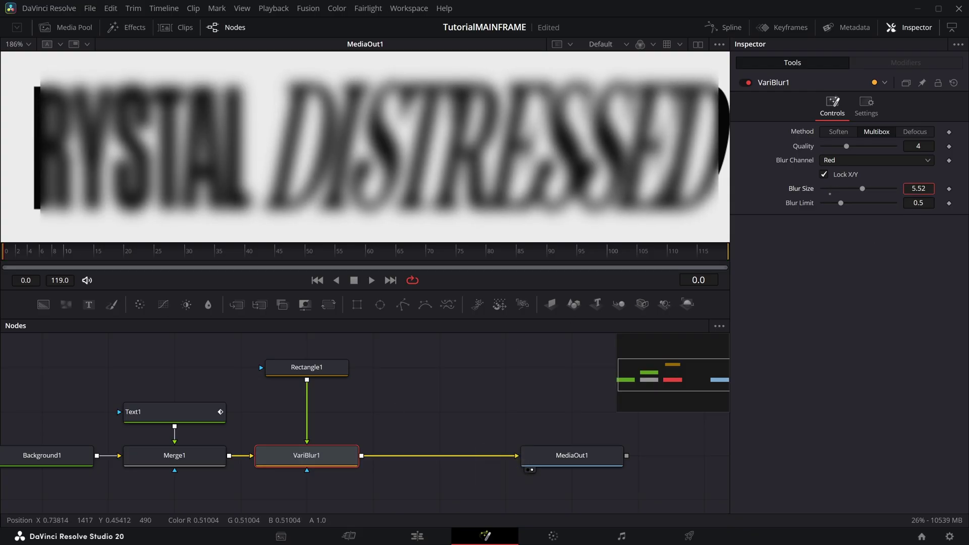
Shift the Rectangle1 mask's center X to about 0.401 and hide its on-screen view controls
click(311, 369)
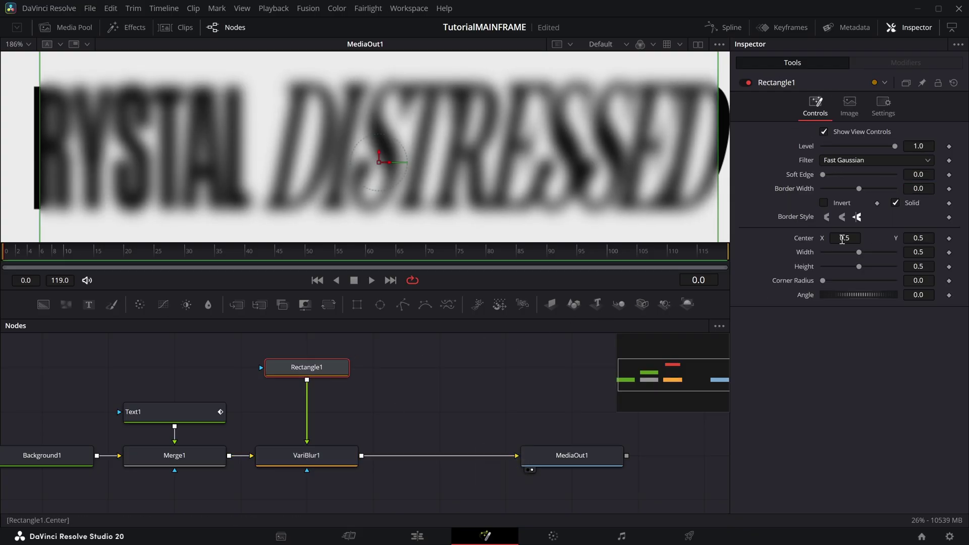
drag(842, 239, 792, 239)
scroll(396, 137, down, 2)
scroll(443, 137, up, 1)
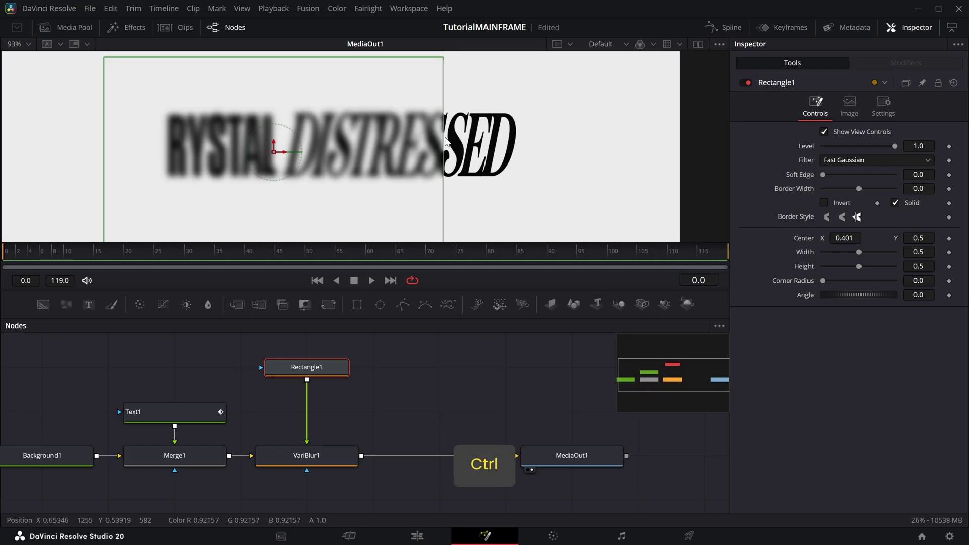
scroll(434, 137, up, 1)
key(ctrl+k)
scroll(477, 135, up, 1)
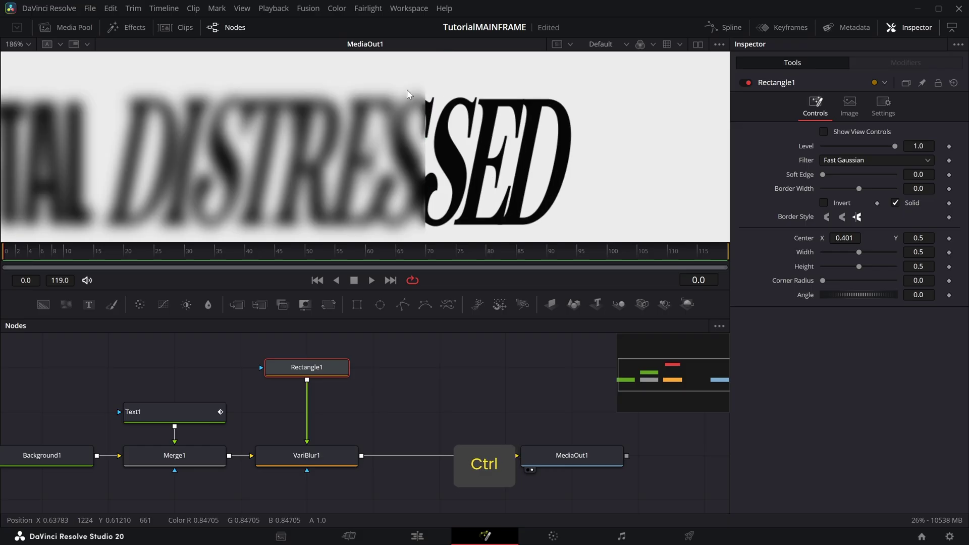
Raise the soft edge of Rectangle1 to about 0.034 to feather the boundary between blurred and sharp letters
scroll(407, 90, up, 2)
scroll(443, 75, down, 2)
scroll(449, 99, up, 1)
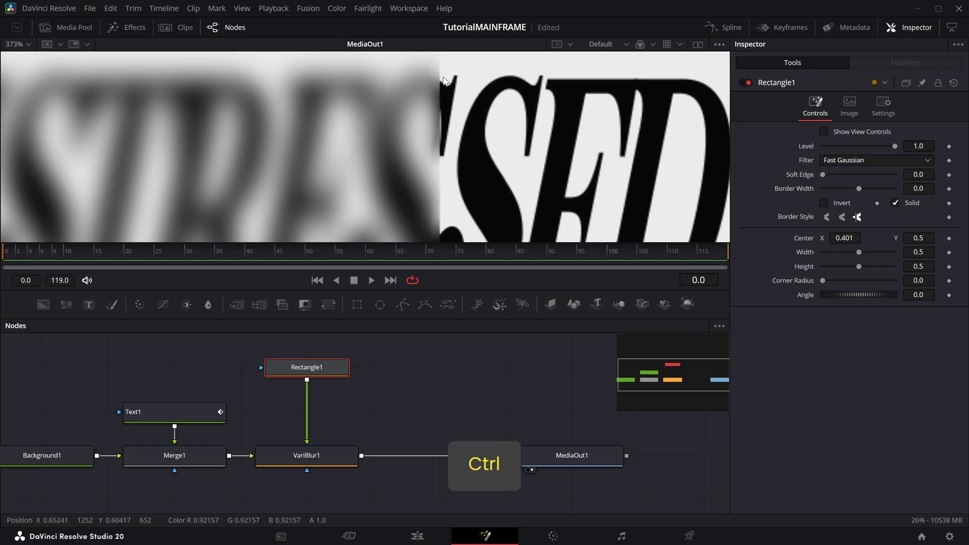
scroll(443, 80, down, 2)
scroll(443, 112, up, 1)
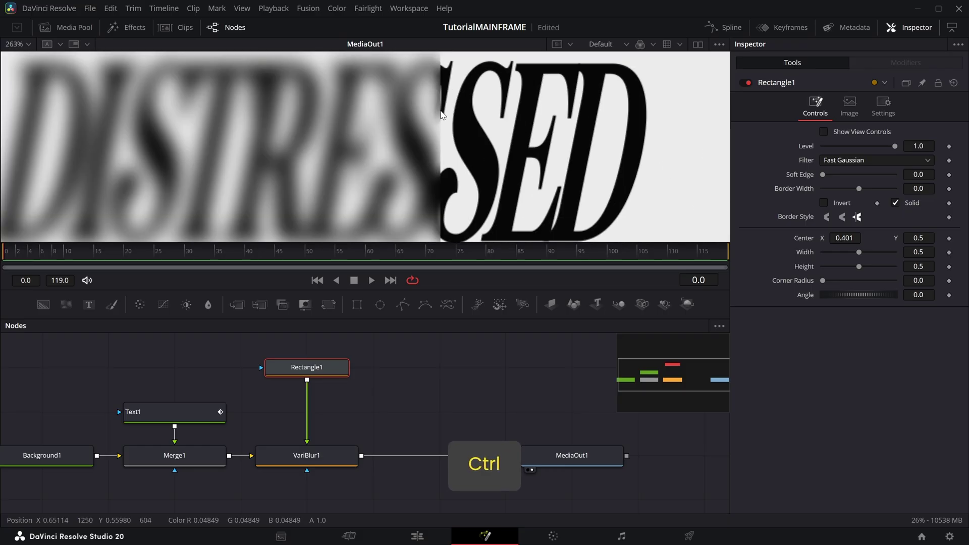
scroll(509, 112, down, 2)
scroll(496, 108, up, 1)
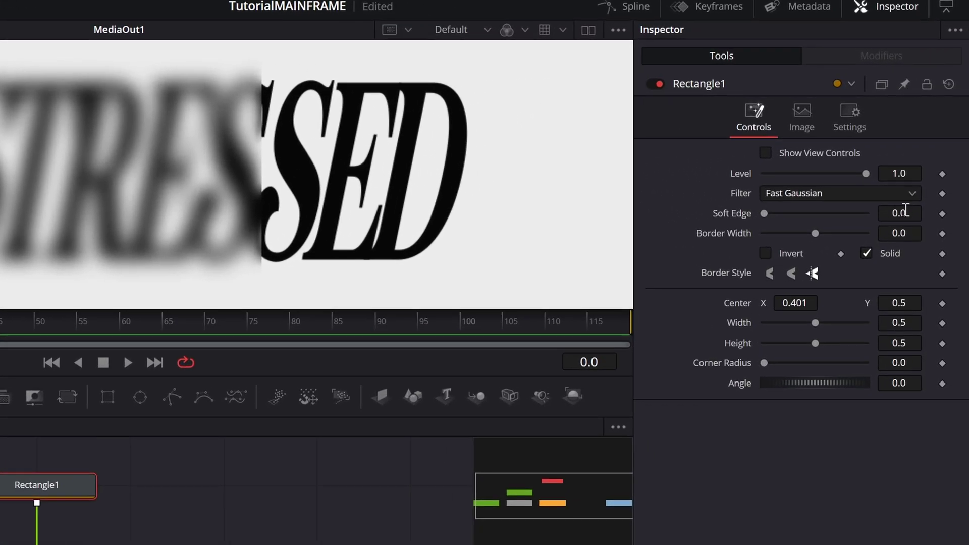
drag(896, 214, 896, 214)
scroll(374, 126, up, 1)
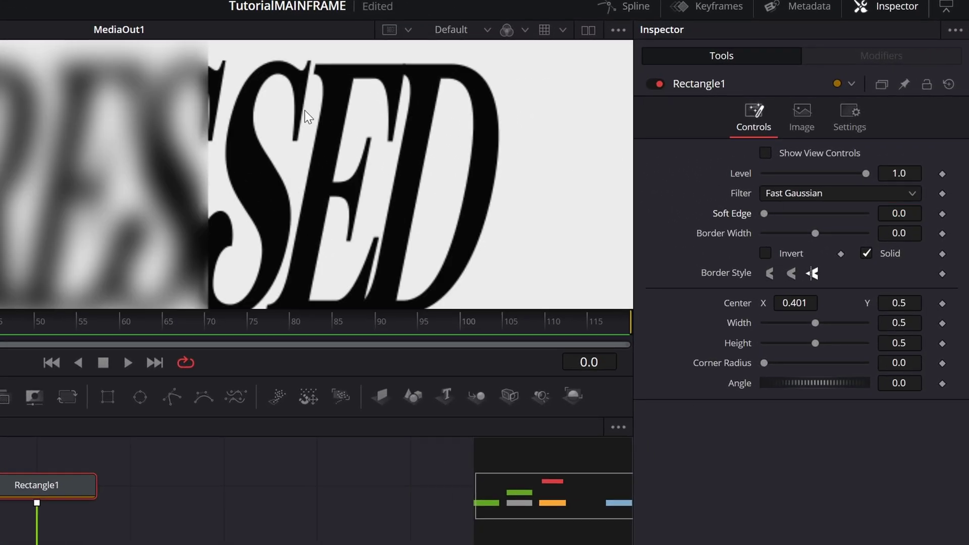
drag(896, 214, 936, 213)
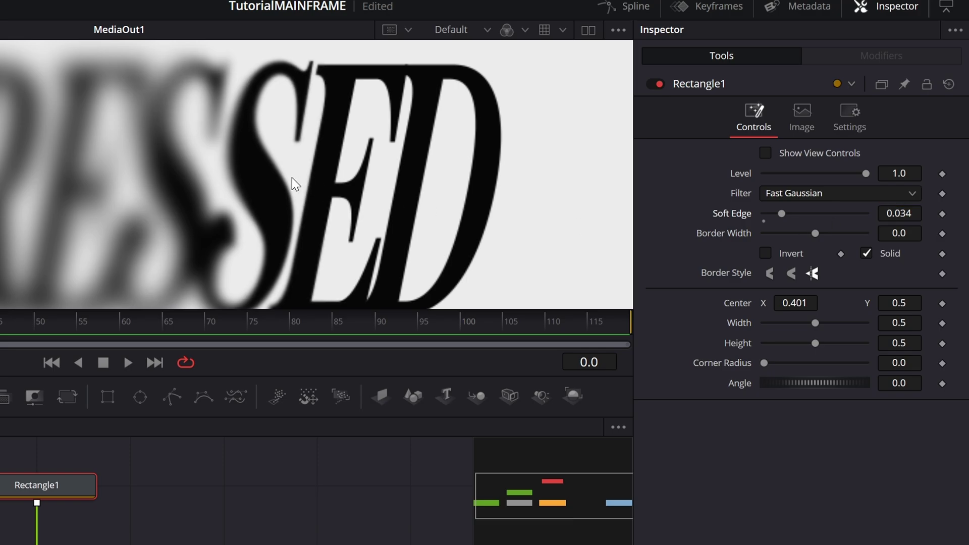
scroll(237, 172, down, 5)
scroll(130, 180, up, 2)
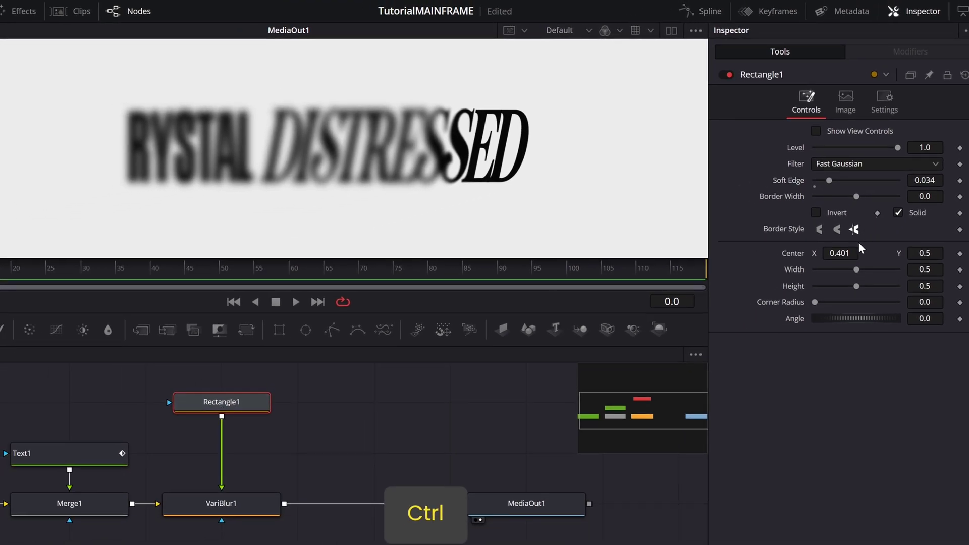
Set Rectangle1's center X to about 0.421 and narrow its width to about 0.174
drag(833, 253, 747, 252)
scroll(452, 238, up, 3)
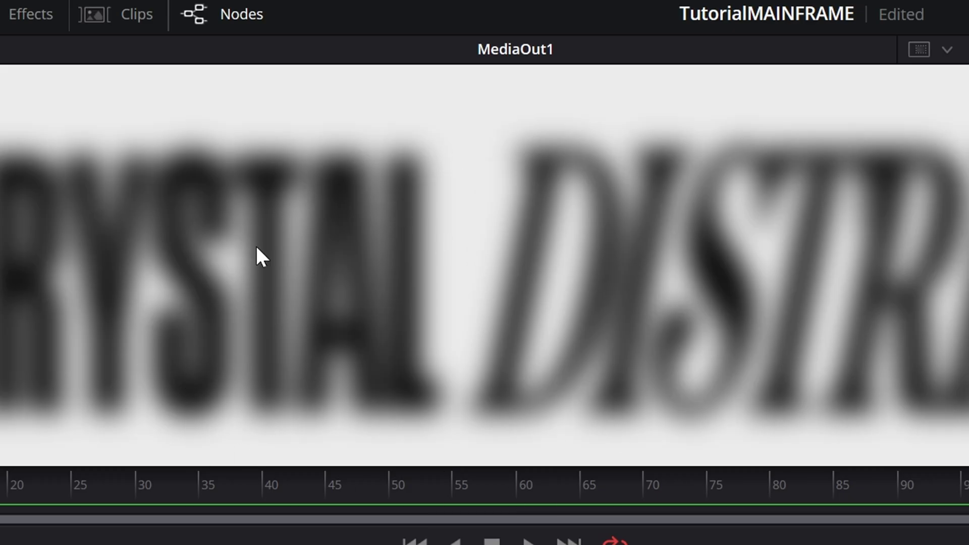
scroll(256, 247, down, 2)
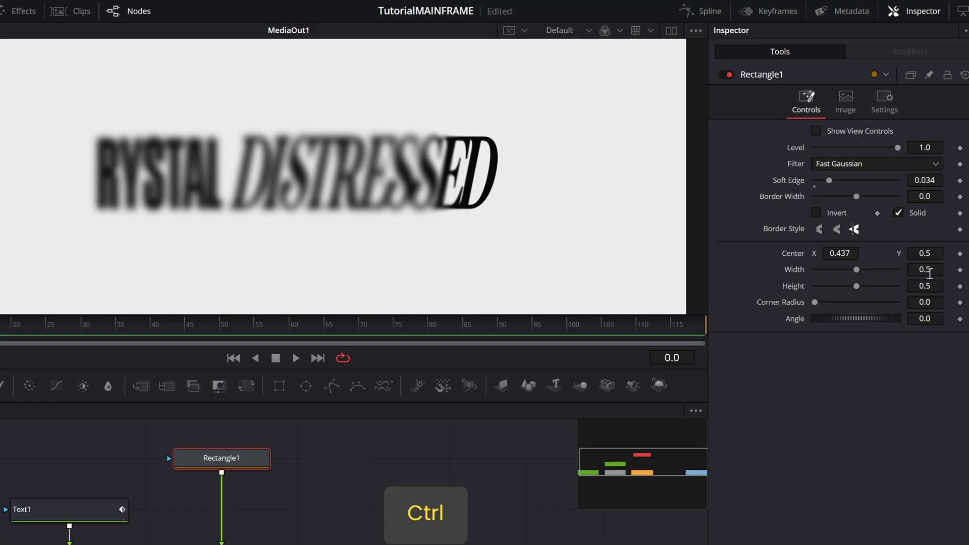
drag(929, 270, 781, 270)
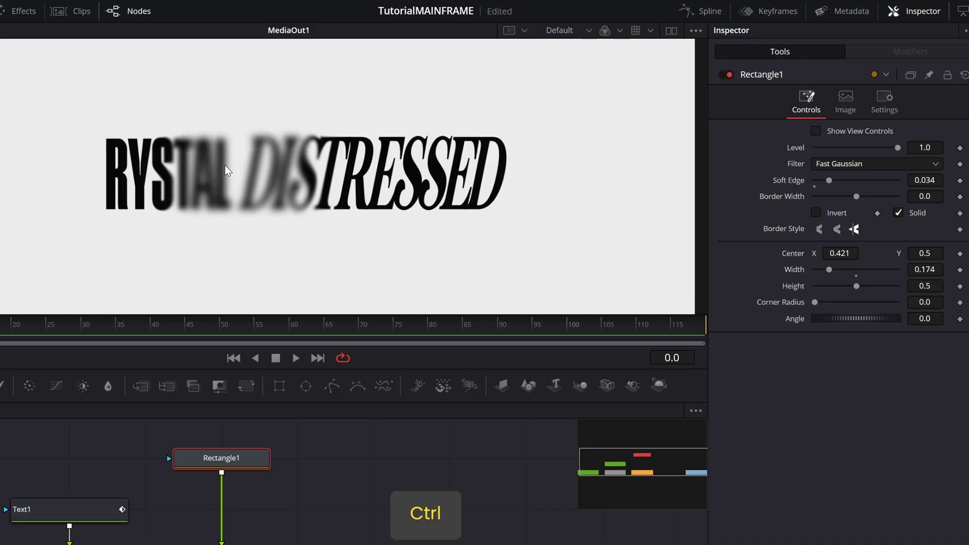
scroll(225, 165, down, 1)
scroll(222, 165, up, 3)
scroll(261, 188, down, 2)
scroll(311, 185, up, 2)
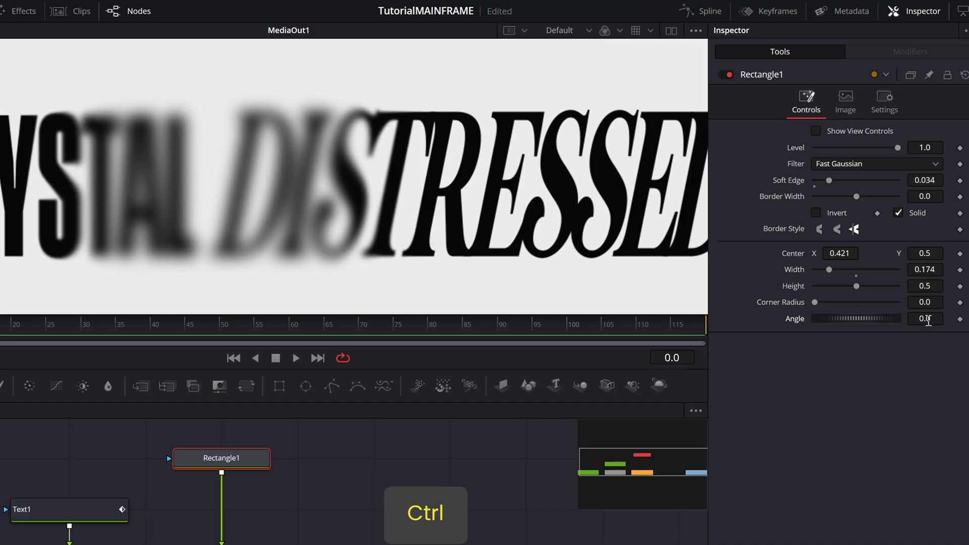
Rotate Rectangle1 to an angle of about -16.3 and show its on-screen view controls again
drag(892, 318, 847, 318)
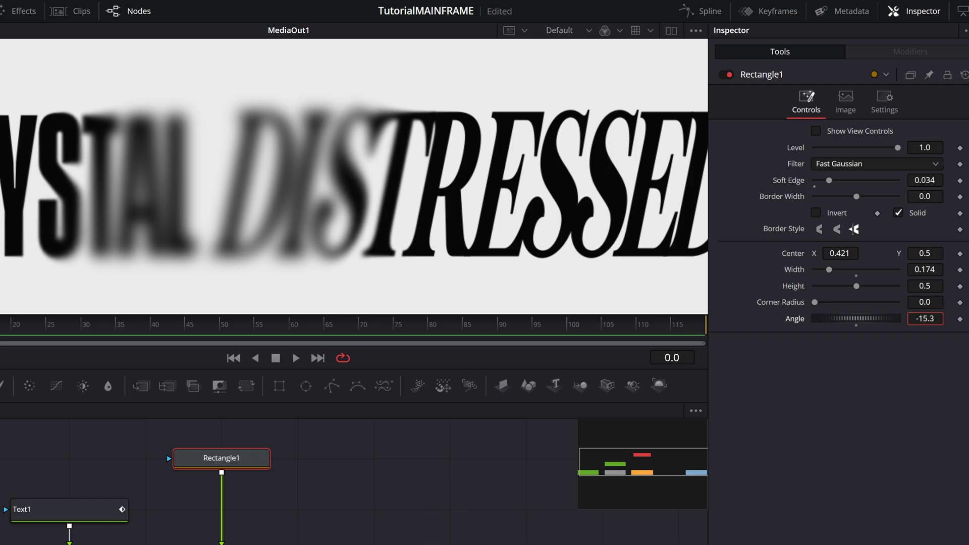
scroll(250, 176, down, 3)
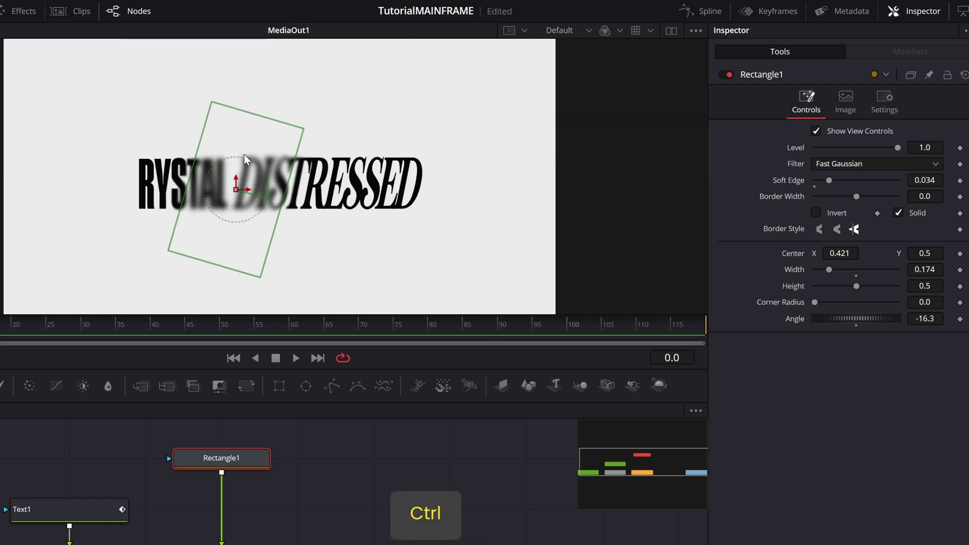
scroll(246, 133, up, 2)
scroll(257, 167, down, 2)
scroll(247, 232, up, 3)
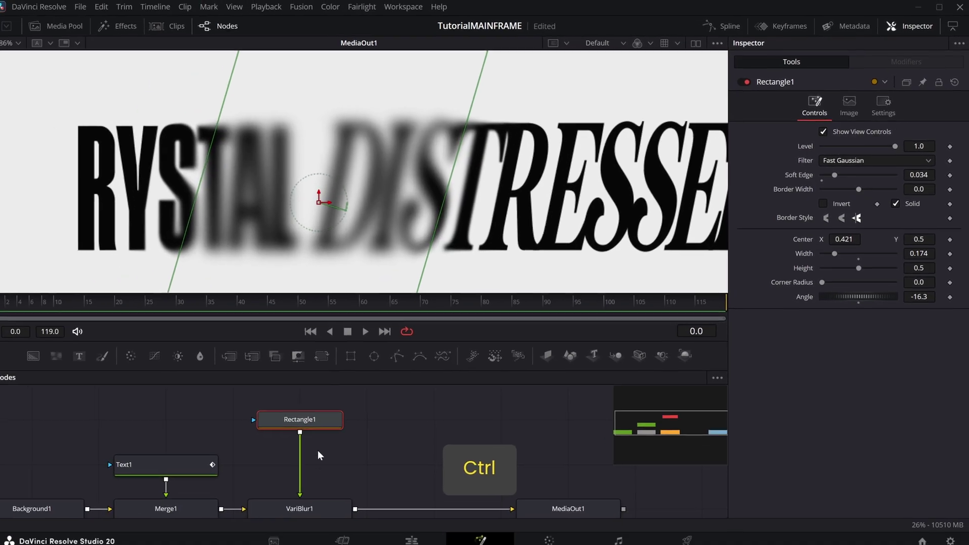
Reduce VariBlur1's blur size to about 3.5
click(313, 508)
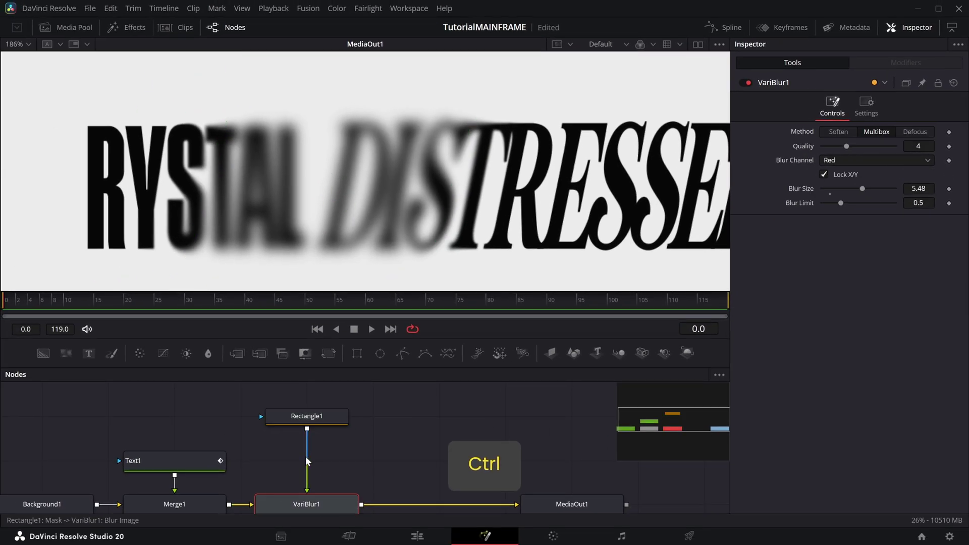
scroll(299, 454, down, 2)
scroll(298, 496, up, 2)
drag(919, 189, 859, 189)
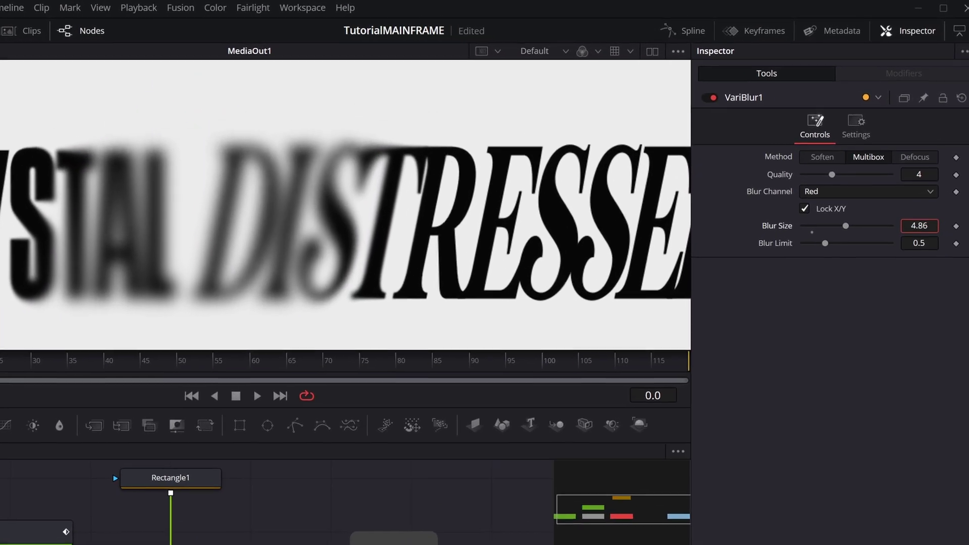
drag(919, 245, 929, 246)
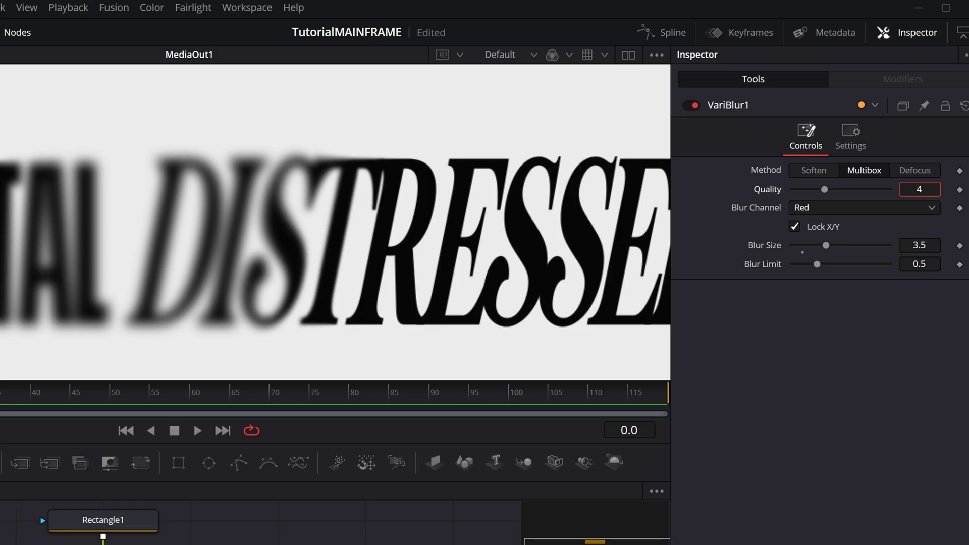
Lower VariBlur1's quality to 2 and switch its blur method to Defocus
drag(835, 190, 799, 188)
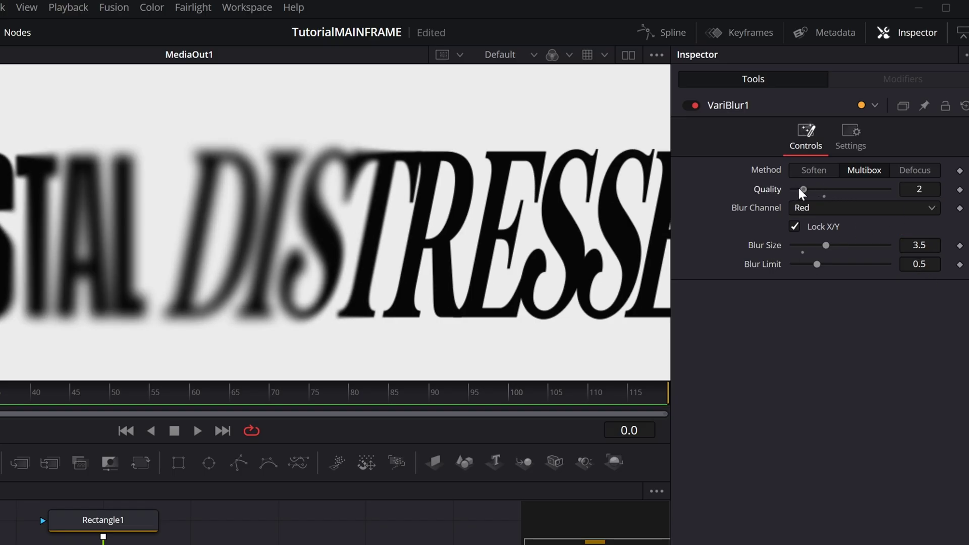
click(919, 172)
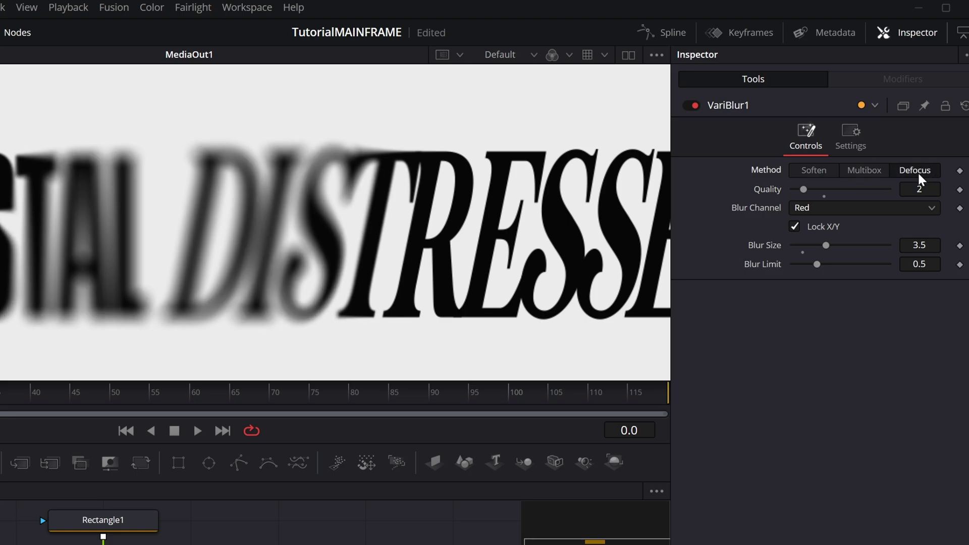
scroll(69, 196, down, 6)
scroll(71, 198, up, 6)
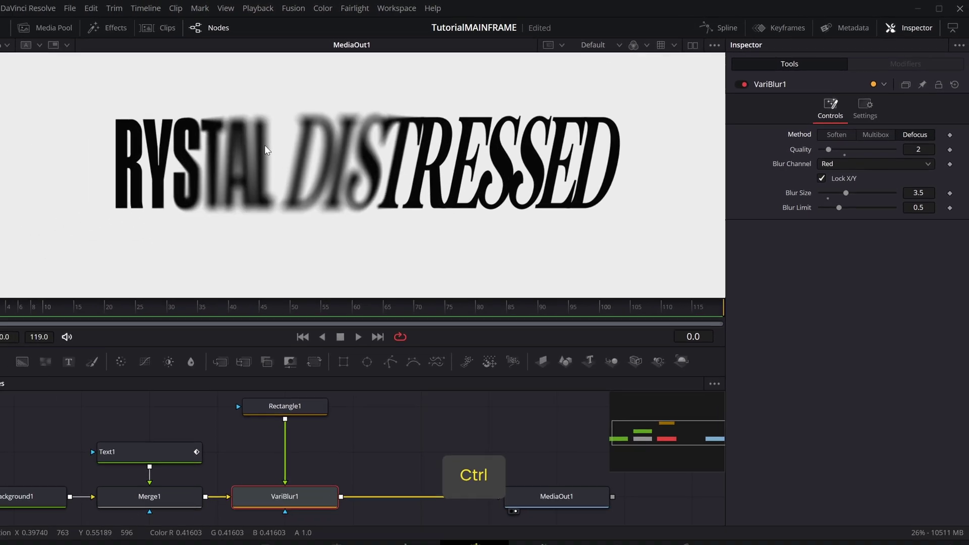
scroll(320, 175, down, 8)
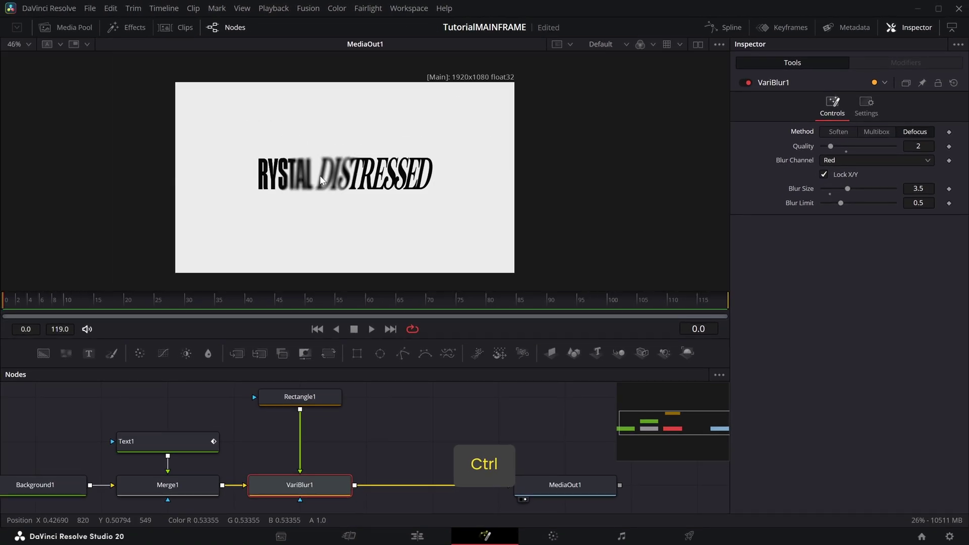
scroll(313, 178, up, 5)
Increase the soft edge of the Rectangle1 mask to about 0.0846
click(300, 397)
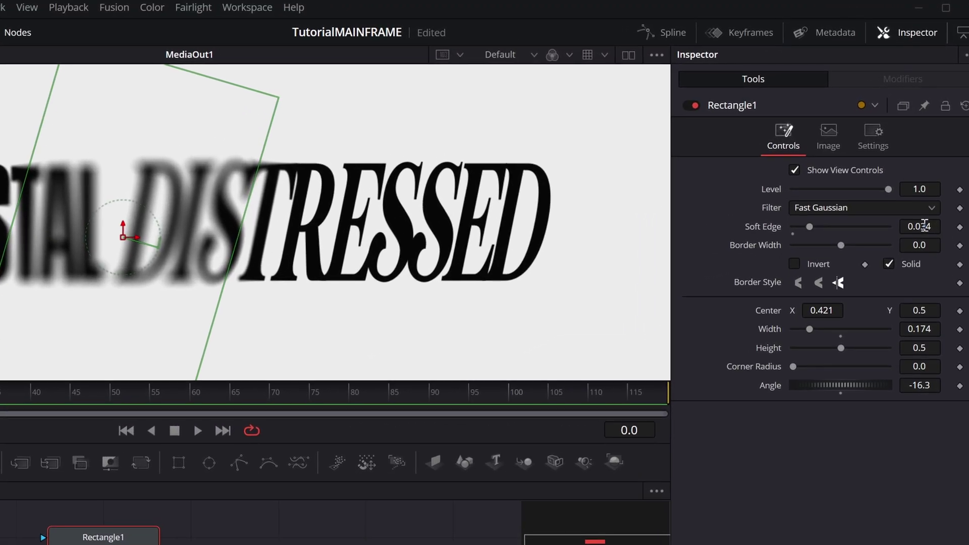
drag(925, 225, 933, 225)
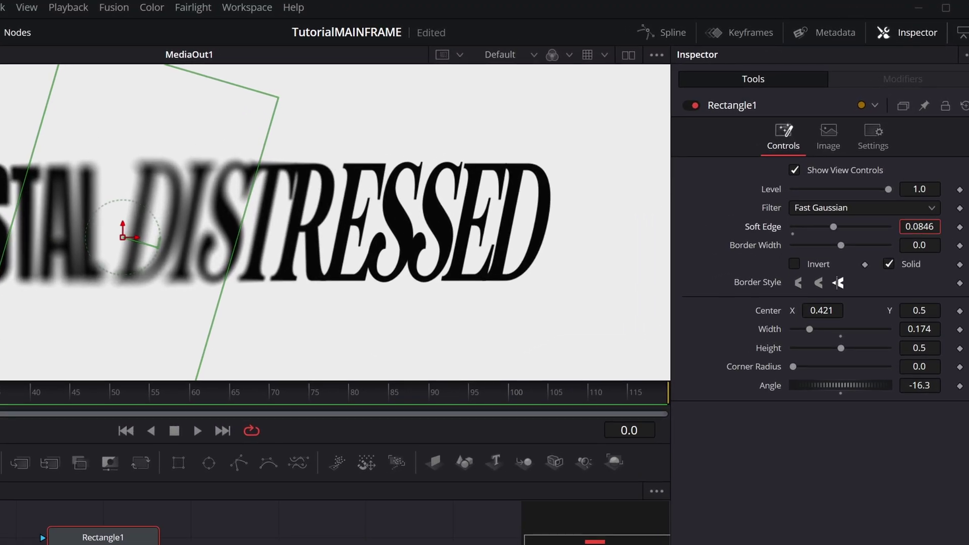
scroll(86, 216, down, 4)
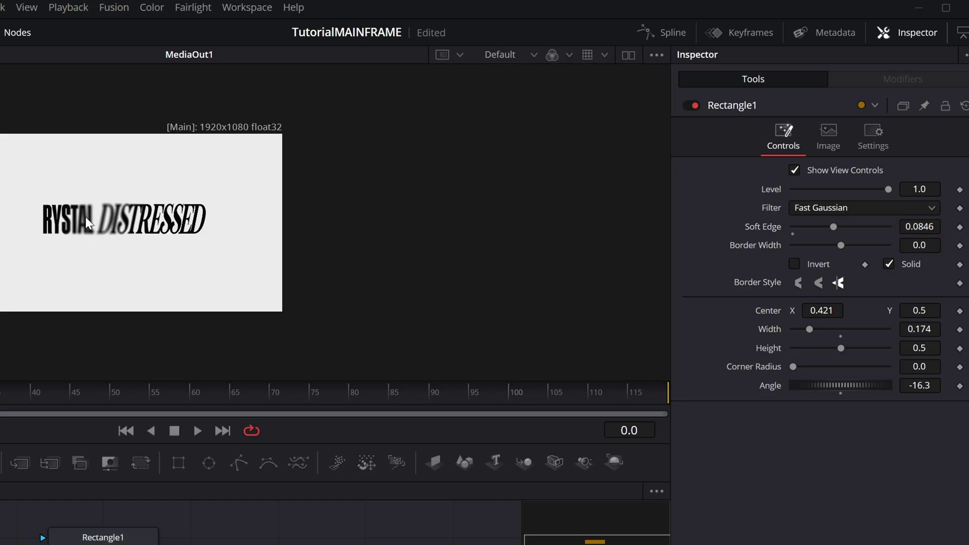
scroll(96, 215, up, 4)
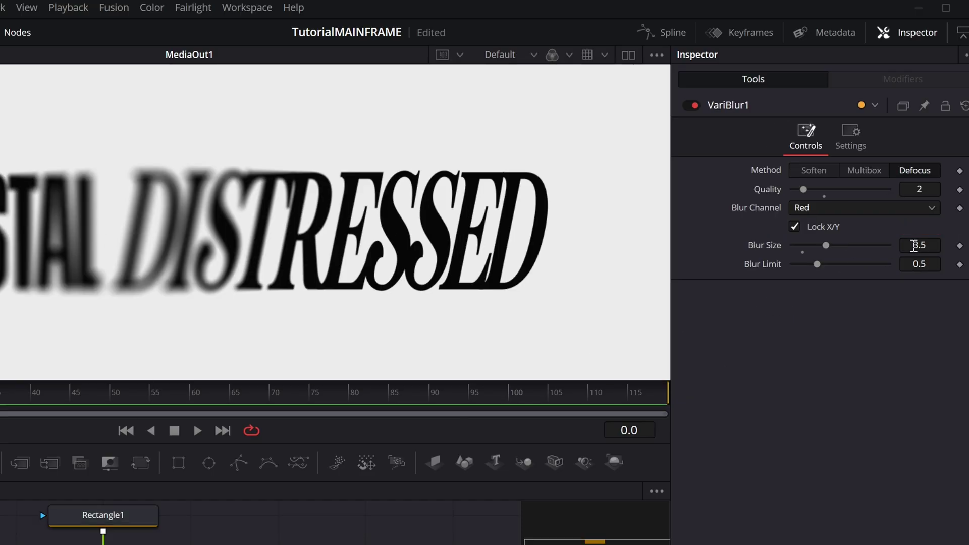
Increase VariBlur1's blur size to about 3.99
mouse_move(914, 245)
mouse_down()
mouse_move(964, 245)
mouse_move(906, 245)
mouse_move(915, 245)
mouse_up()
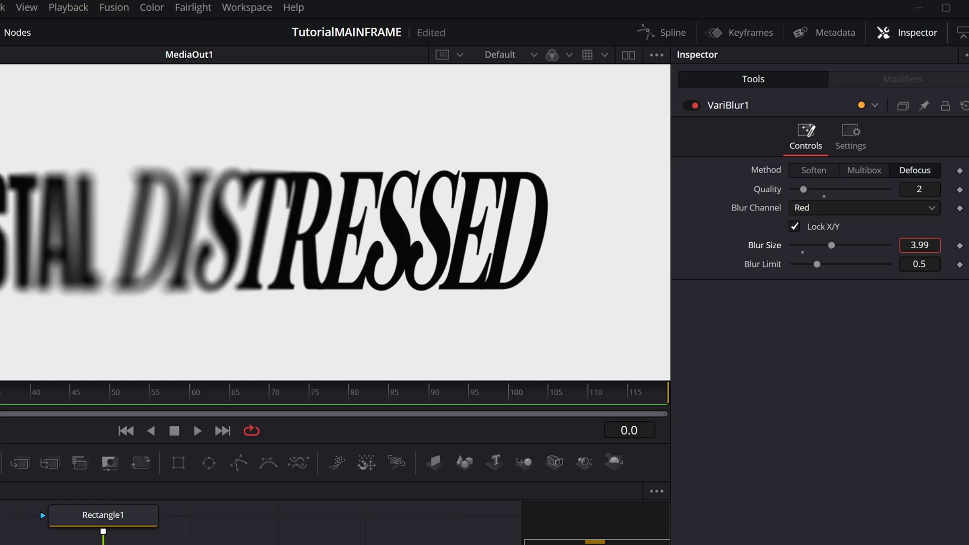
scroll(10, 542, down, 5)
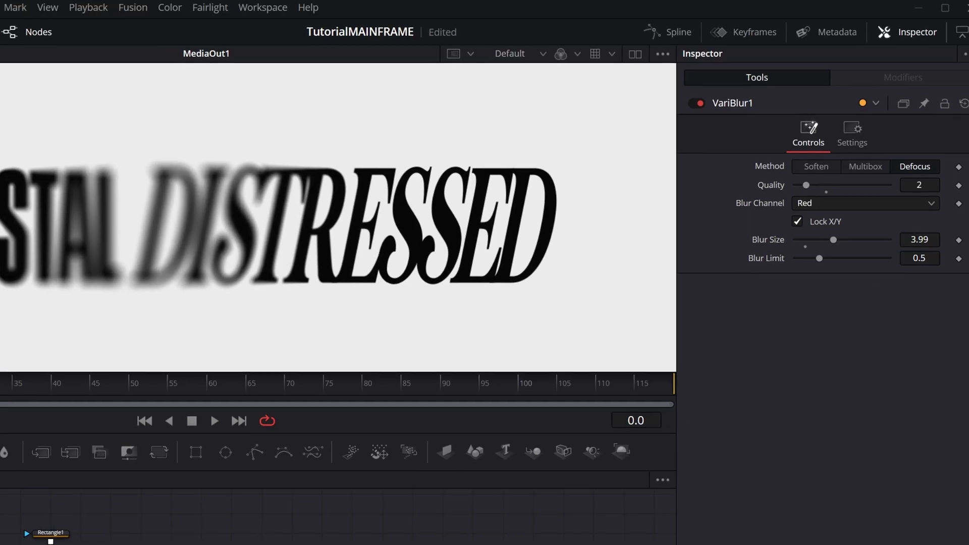
scroll(10, 542, up, 4)
Move MediaOut1 to make room after VariBlur1 and add a Grain node to the composition
drag(396, 493, 533, 455)
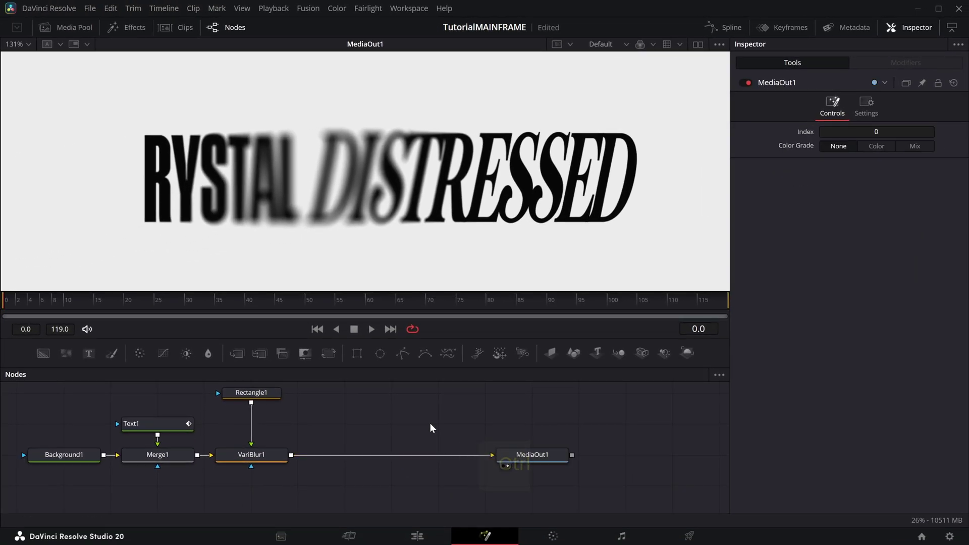
key(shift+space)
text(grain)
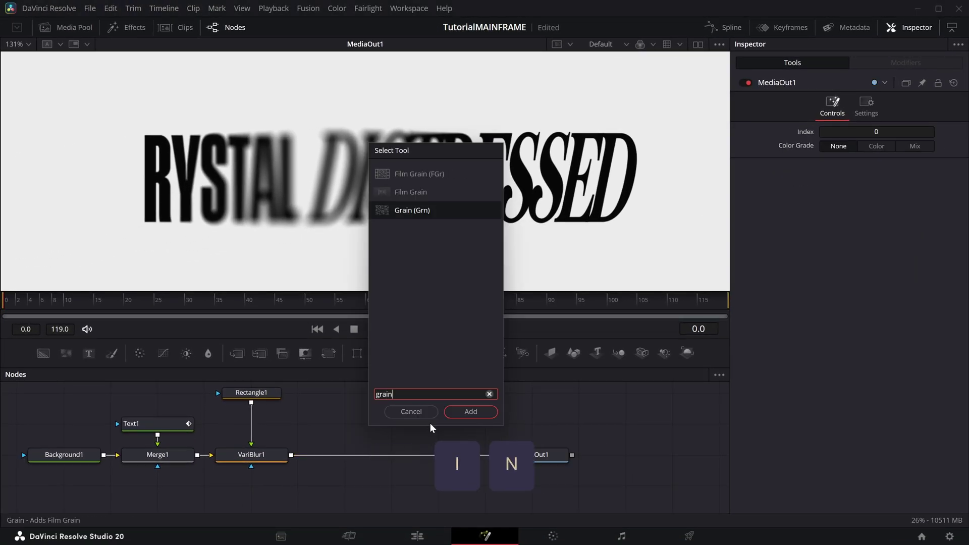
key(Return)
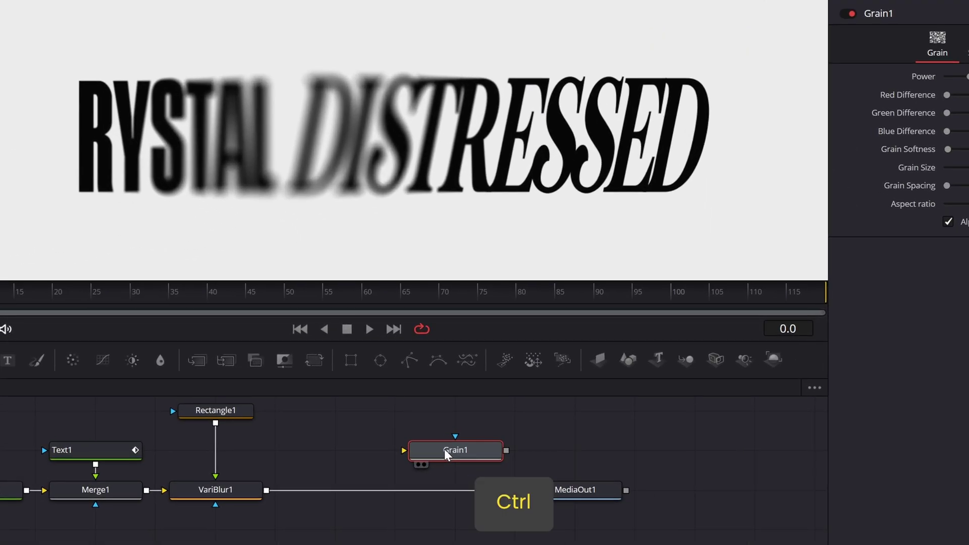
Find Grain (Grn) in the tool search, add it, and insert Grain1 between VariBlur1 and MediaOut1
key(shift+space)
text(film)
key(BackSpace)
key(BackSpace)
key(BackSpace)
key(BackSpace)
text(grain)
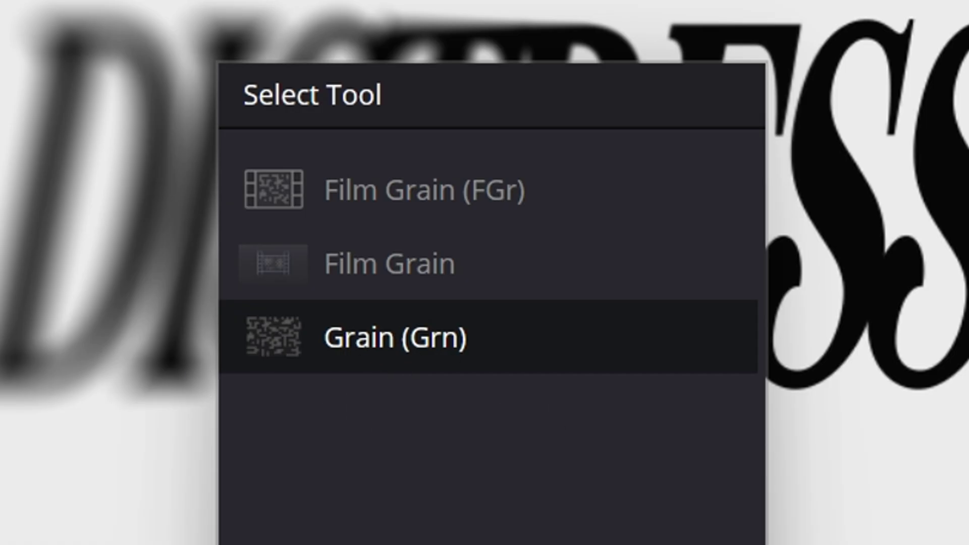
key(Return)
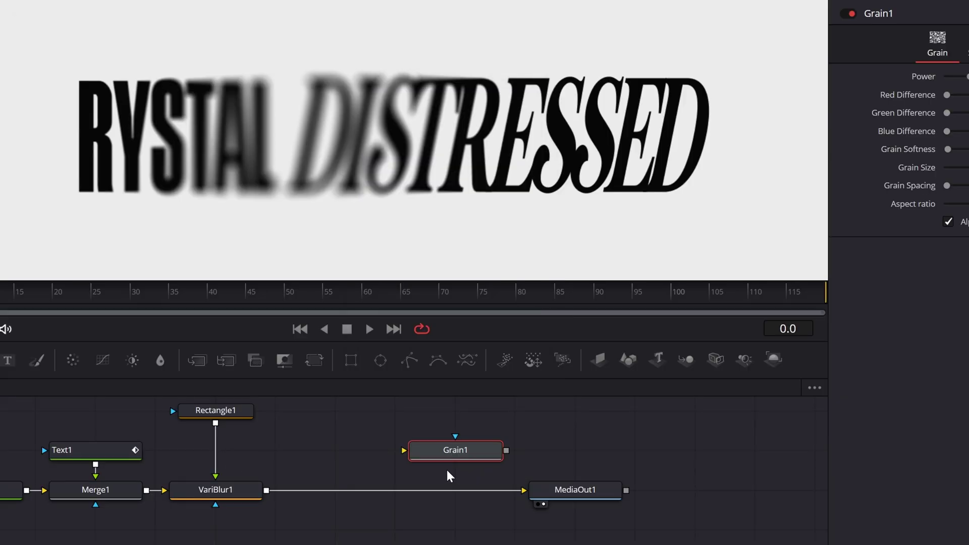
drag(446, 453, 326, 493)
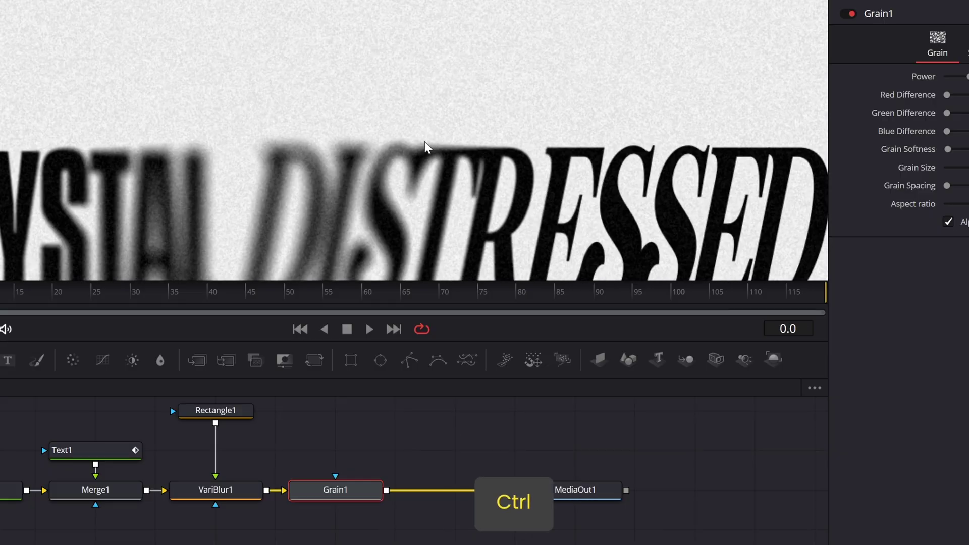
Examine the grain texture on the blurred and sharp letters at different magnifications
scroll(424, 141, down, 4)
scroll(414, 173, up, 4)
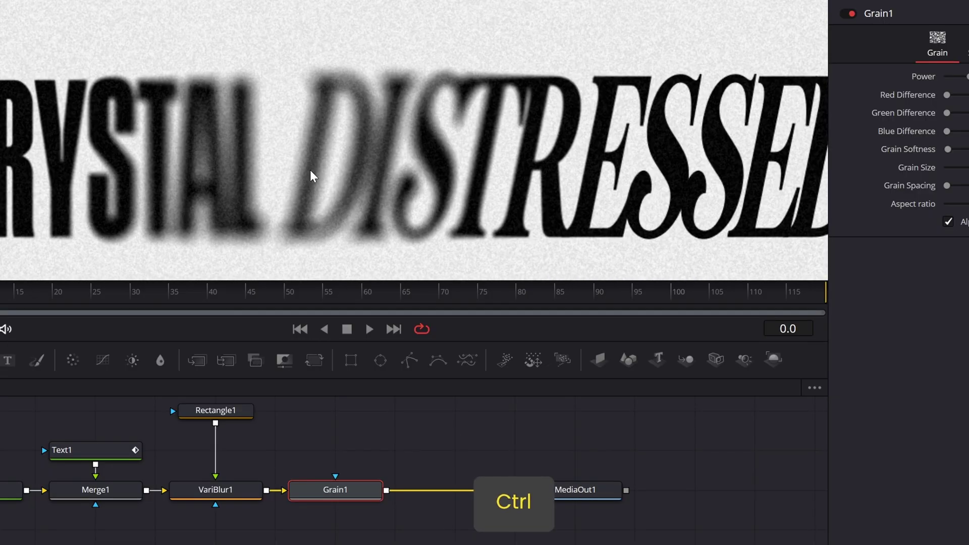
scroll(298, 81, up, 3)
scroll(284, 217, down, 1)
scroll(314, 76, down, 3)
scroll(312, 206, up, 3)
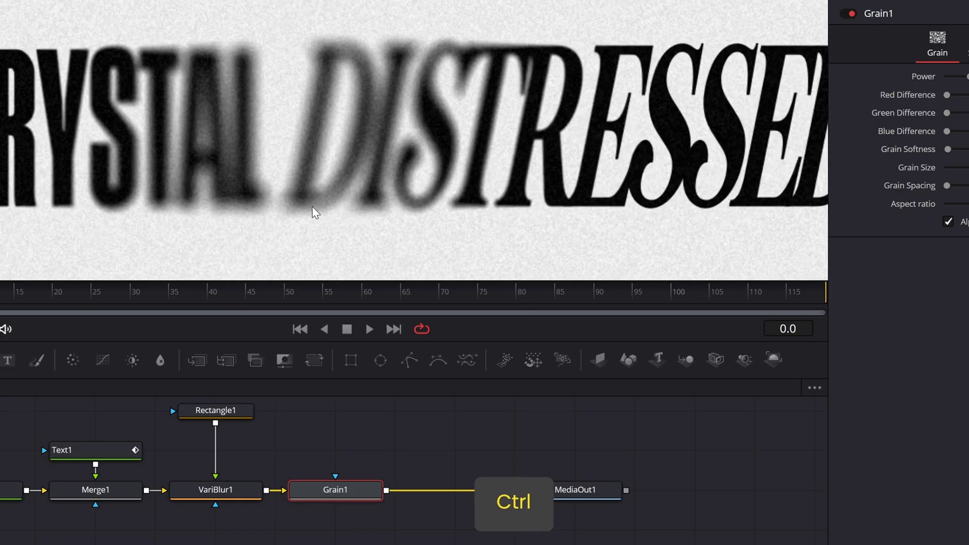
scroll(313, 212, up, 1)
scroll(393, 175, down, 3)
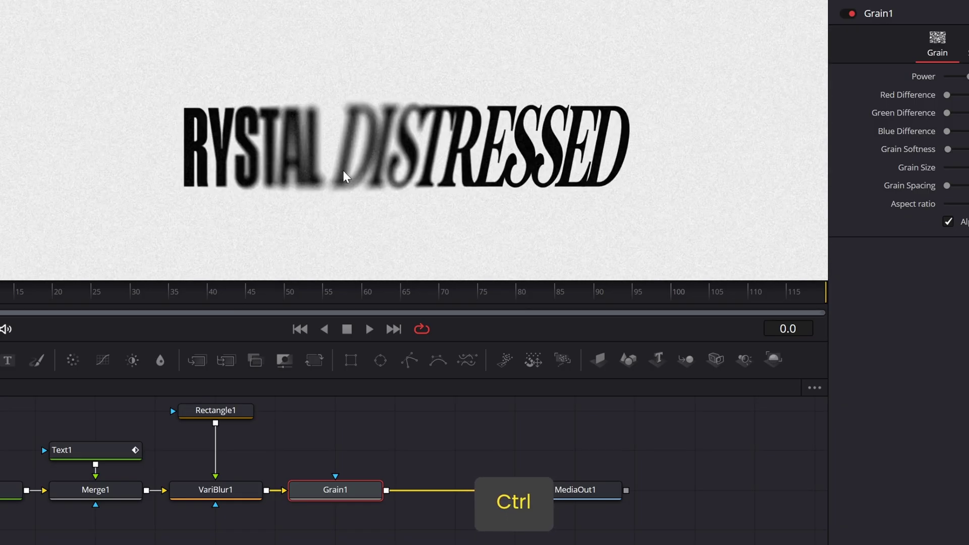
scroll(344, 131, up, 1)
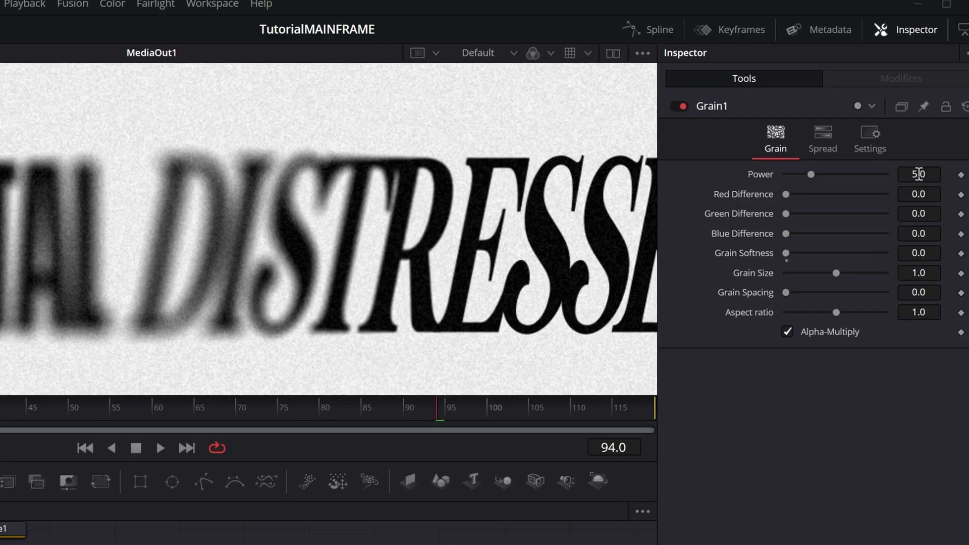
Raise Grain1's power to about 10.77 and set the output of the spread curve's end point to 0
mouse_move(918, 174)
mouse_down()
mouse_move(945, 174)
mouse_move(934, 178)
mouse_up()
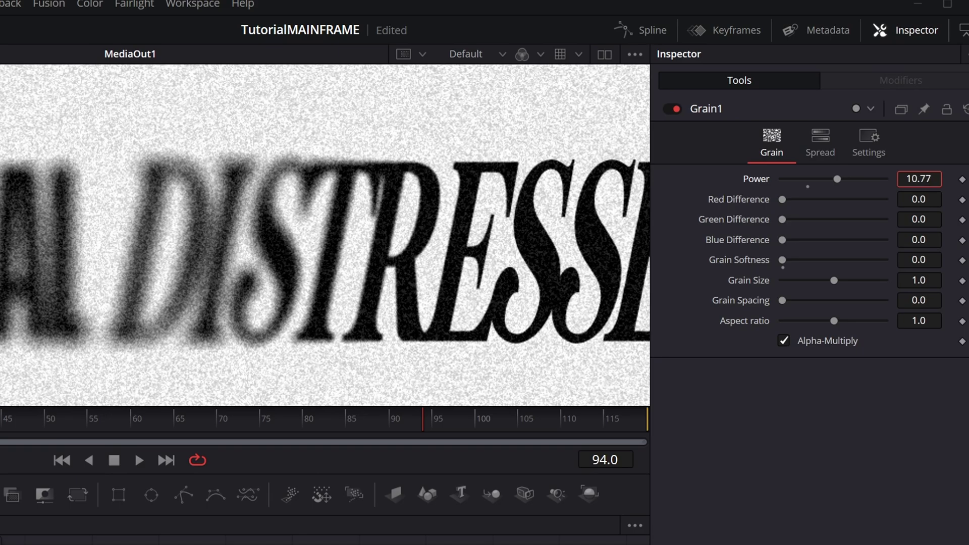
click(810, 154)
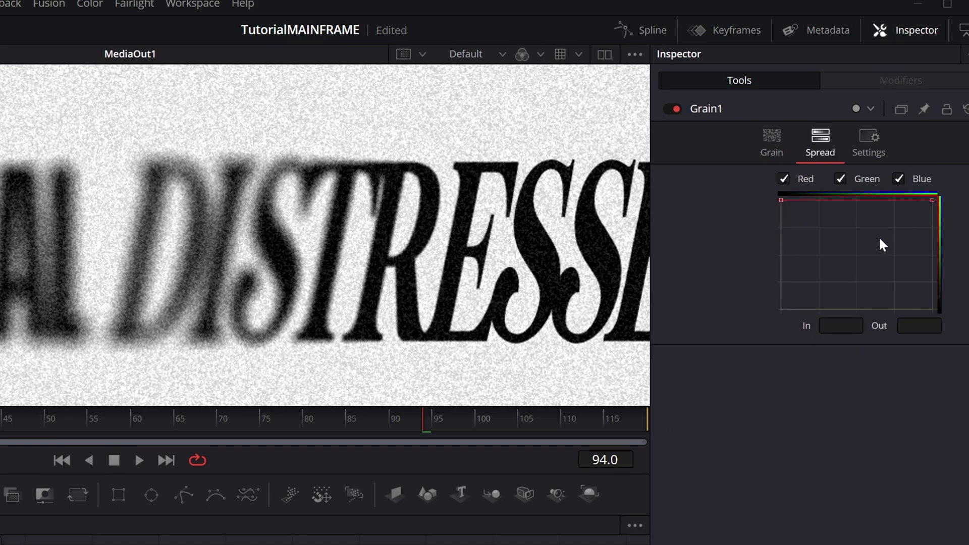
drag(946, 188, 946, 187)
drag(876, 253, 966, 189)
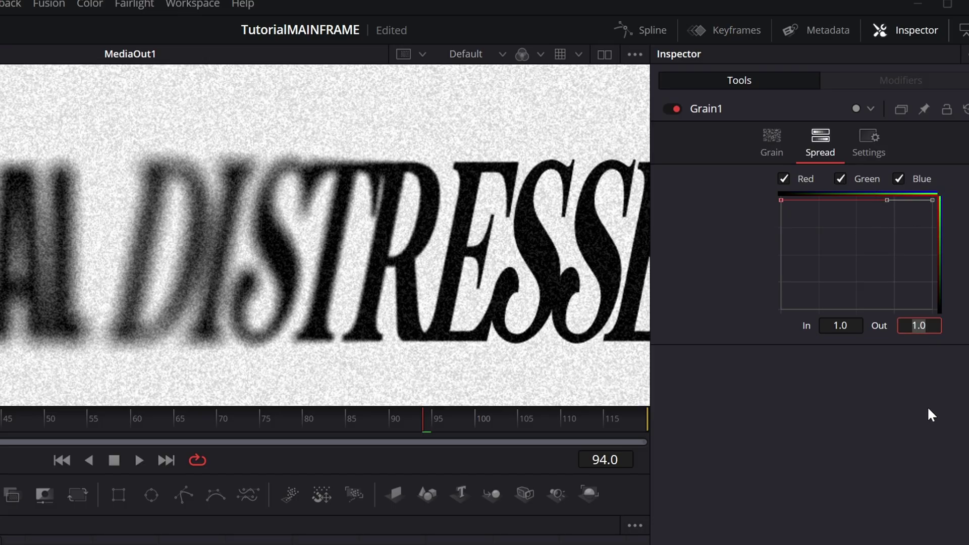
text(0)
key(Tab)
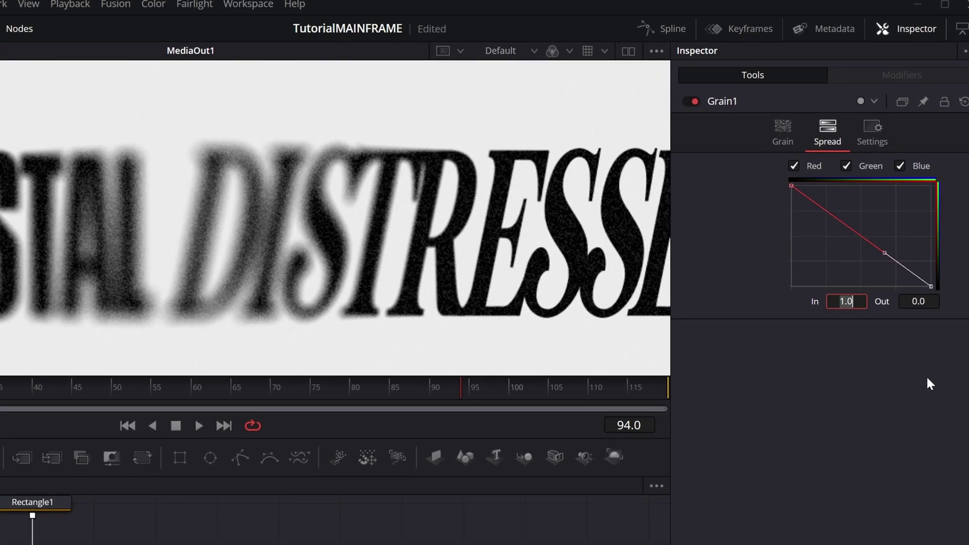
Undo and redo the spread curve change to compare the grain on the background and the letters
key(ctrl+z)
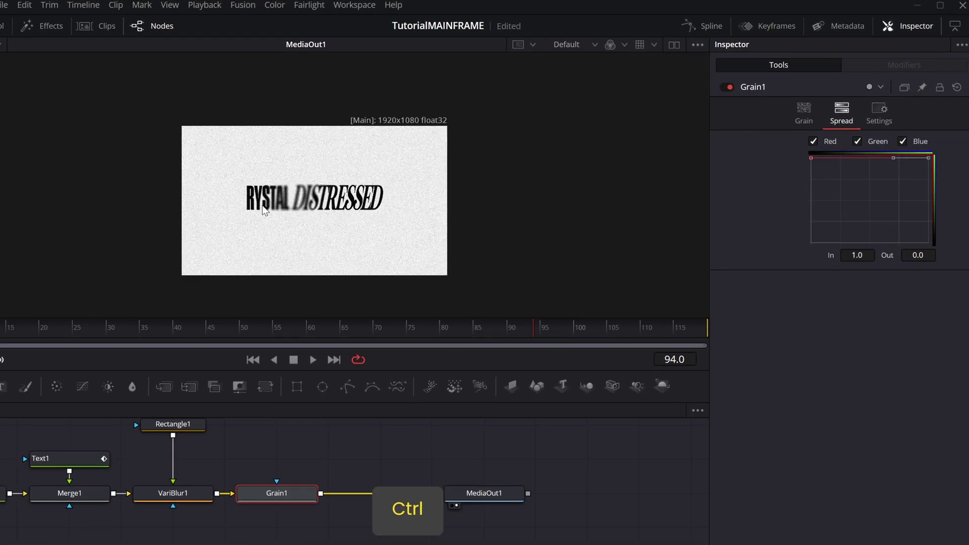
key(ctrl+shift+z)
scroll(303, 196, up, 10)
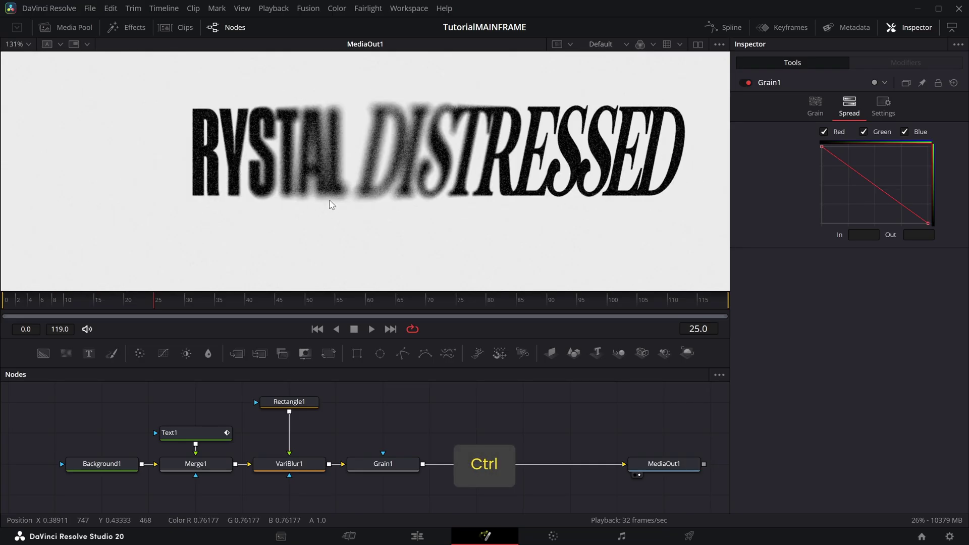
ctrl+scroll(355, 156, up, 2)
scroll(354, 152, up, 2)
scroll(353, 152, down, 2)
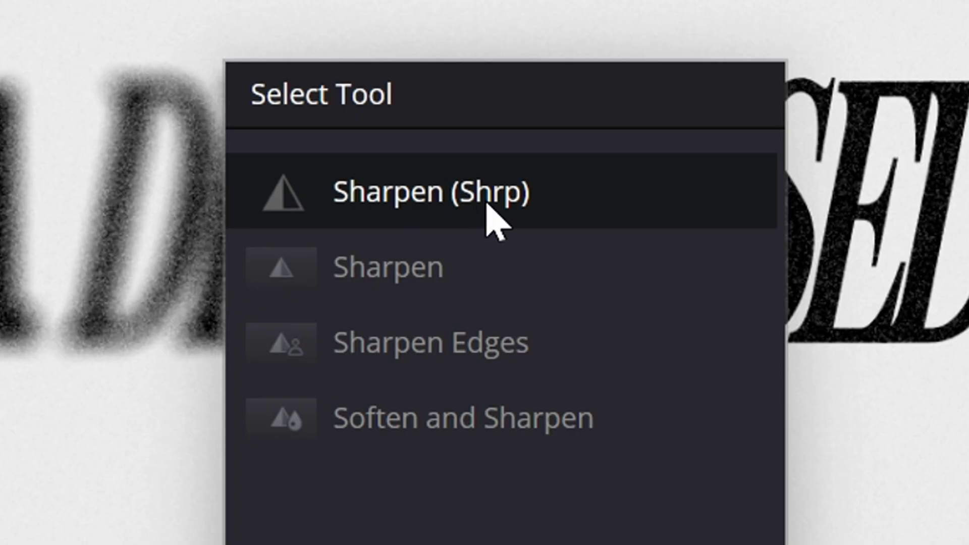
Add a Sharpen (Shrp) node and insert it between Grain1 and MediaOut1
click(512, 392)
drag(568, 384, 565, 467)
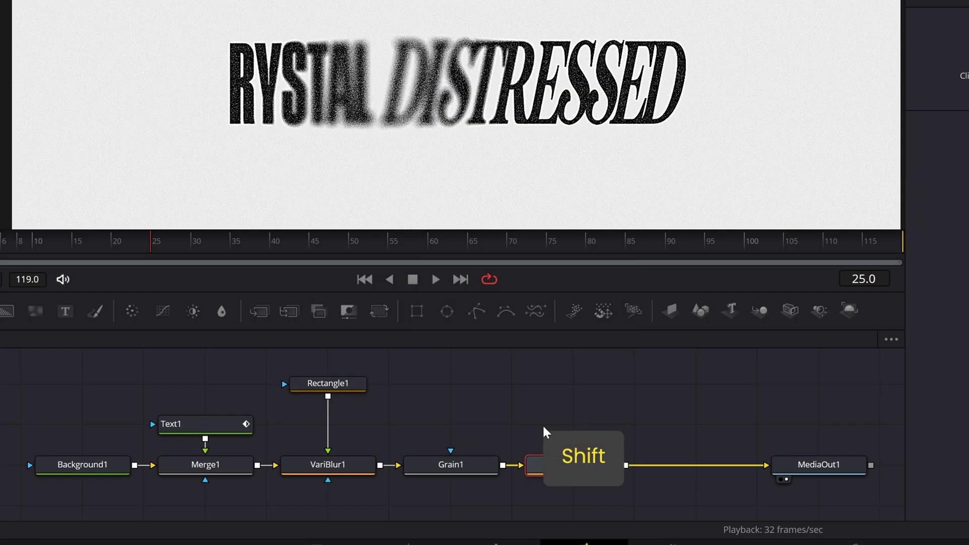
scroll(396, 75, up, 2)
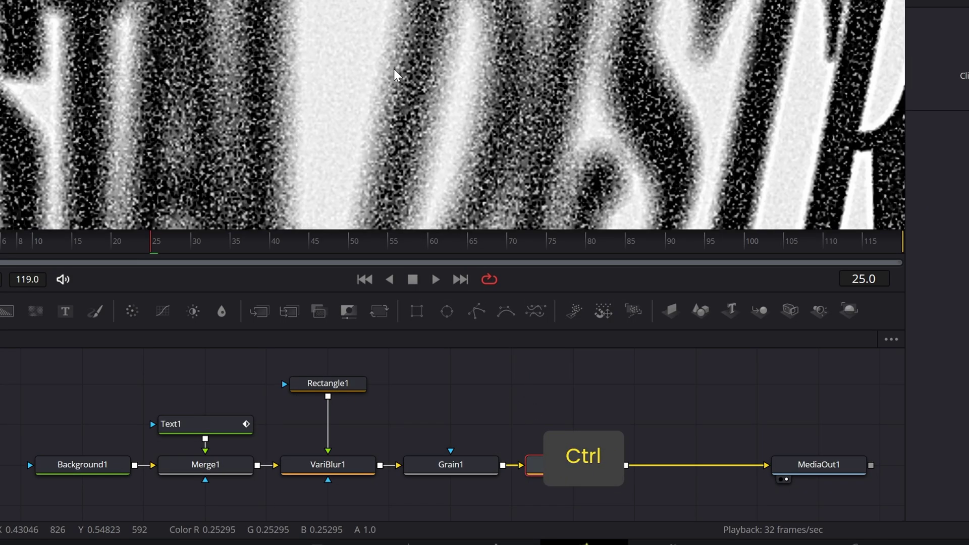
scroll(393, 83, down, 1)
scroll(395, 91, down, 2)
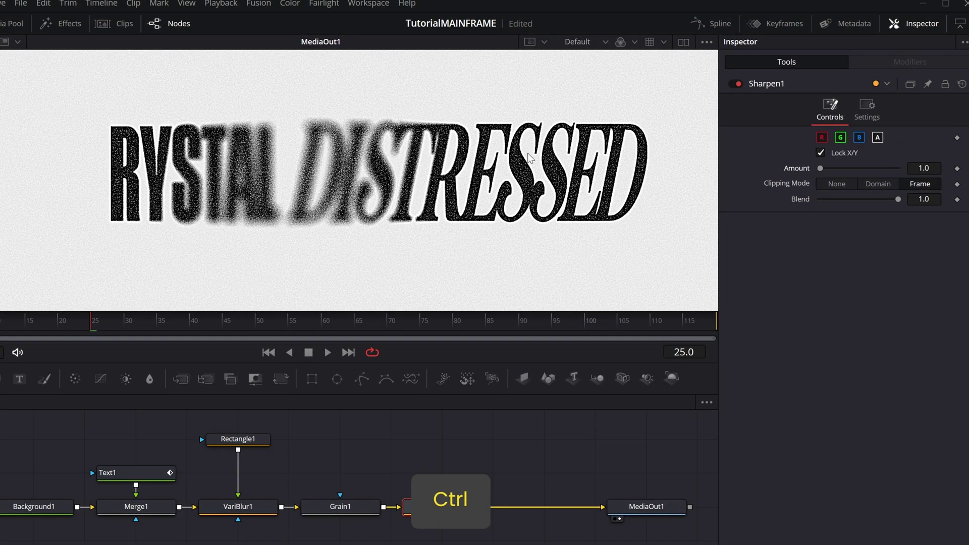
Raise Sharpen1's amount to 100 and inspect the edges of the lettering
drag(820, 171, 926, 176)
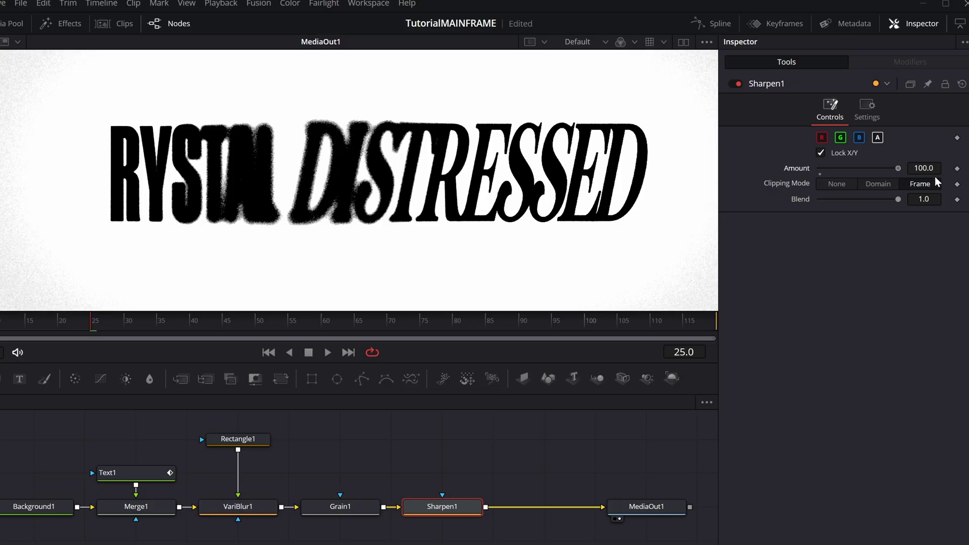
scroll(291, 180, down, 3)
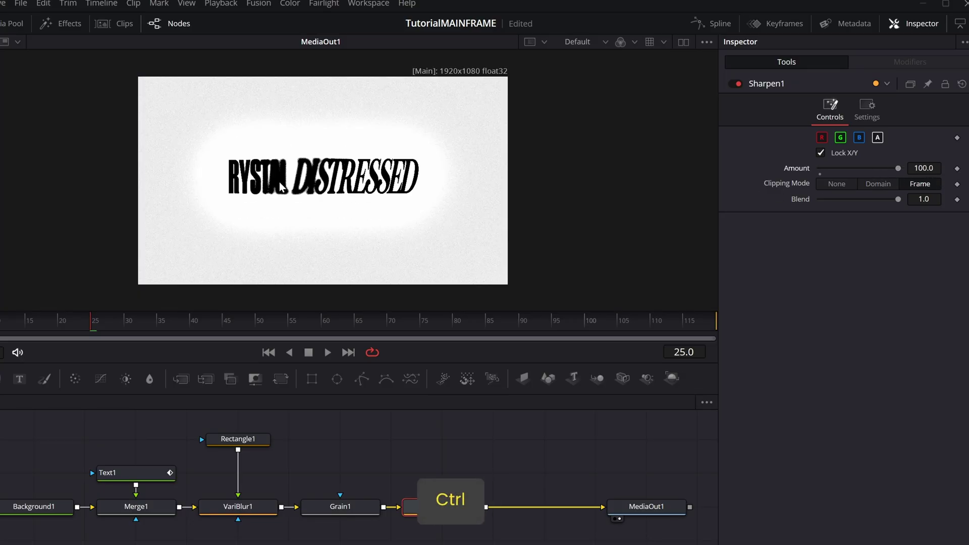
scroll(279, 182, up, 5)
scroll(247, 177, down, 2)
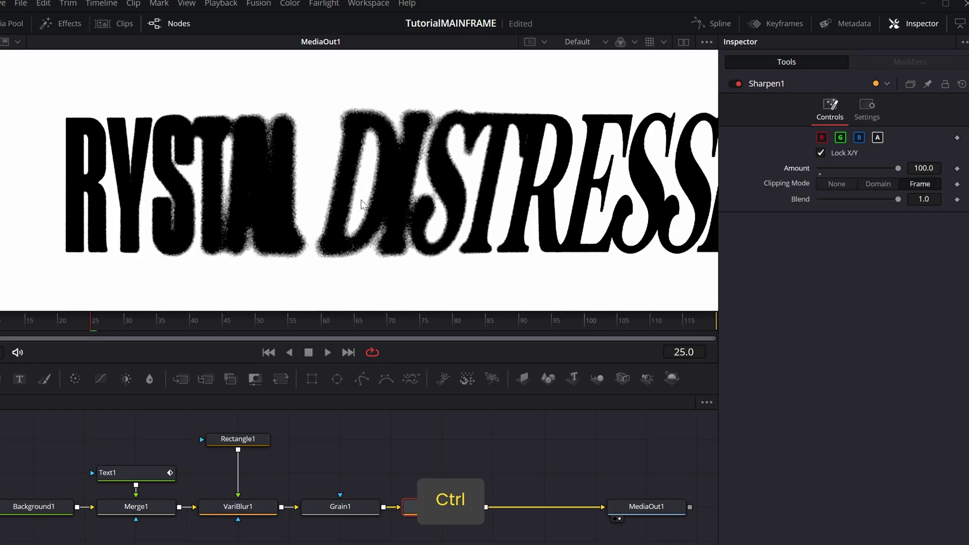
scroll(273, 198, up, 2)
scroll(321, 204, down, 2)
scroll(285, 197, up, 2)
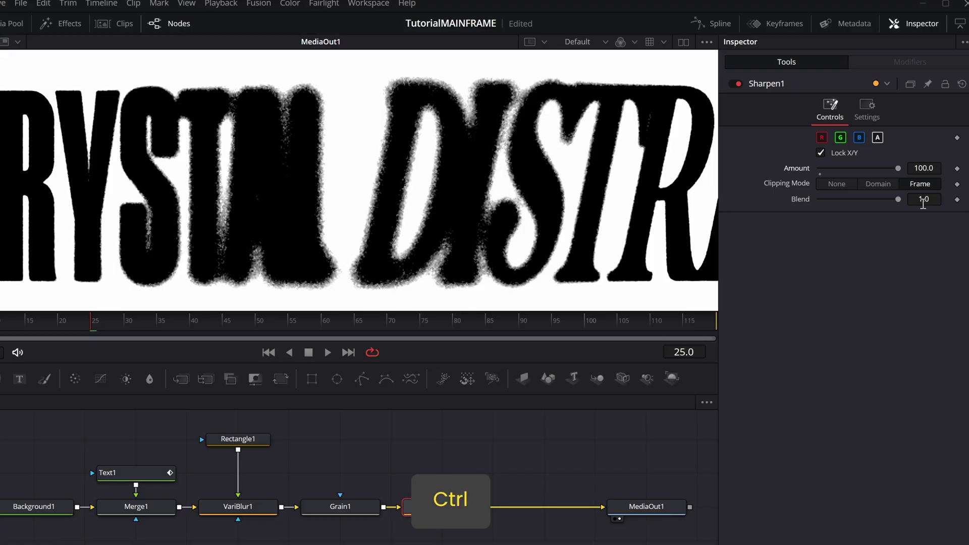
Lower Sharpen1's blend to 0.25 and check the glow around the title
scroll(291, 168, down, 4)
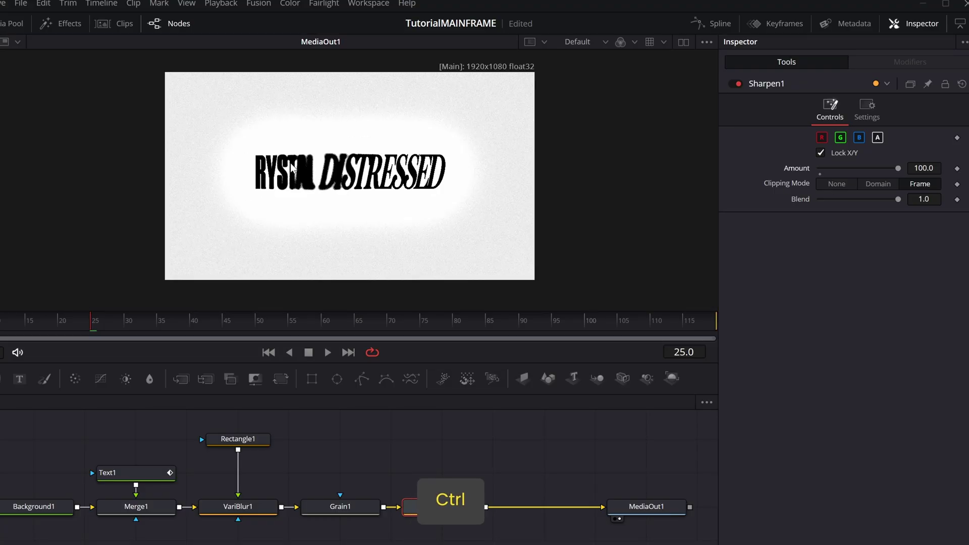
scroll(292, 168, up, 2)
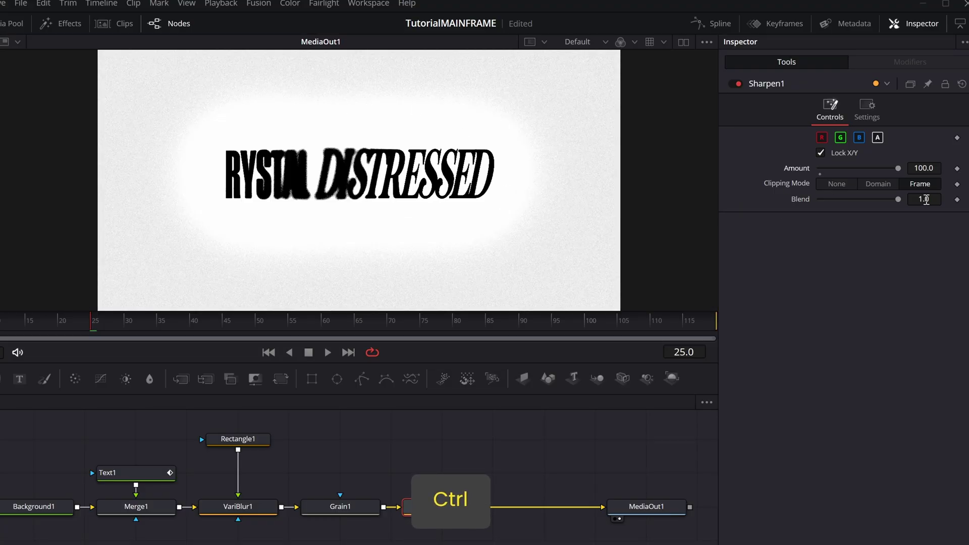
drag(897, 199, 842, 199)
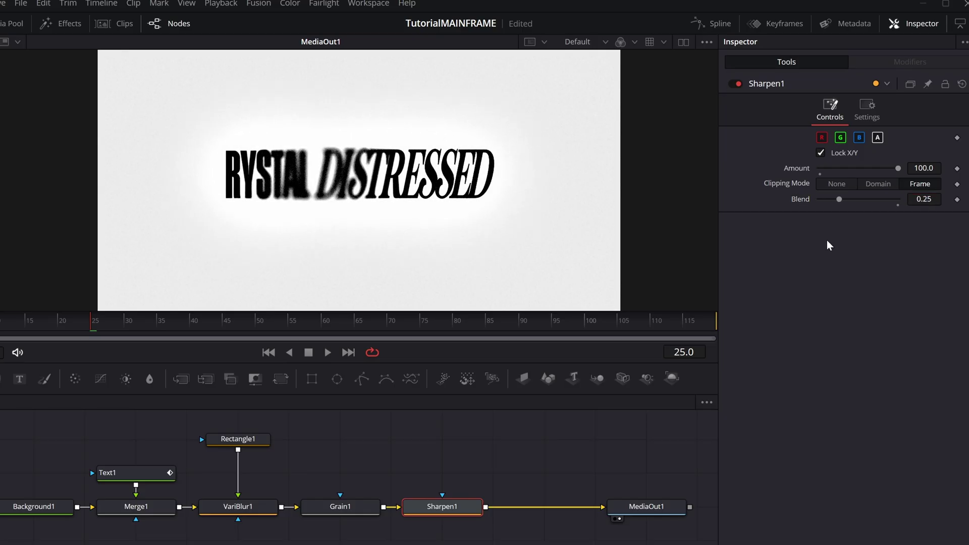
scroll(366, 164, up, 1)
scroll(363, 164, down, 2)
scroll(361, 166, up, 1)
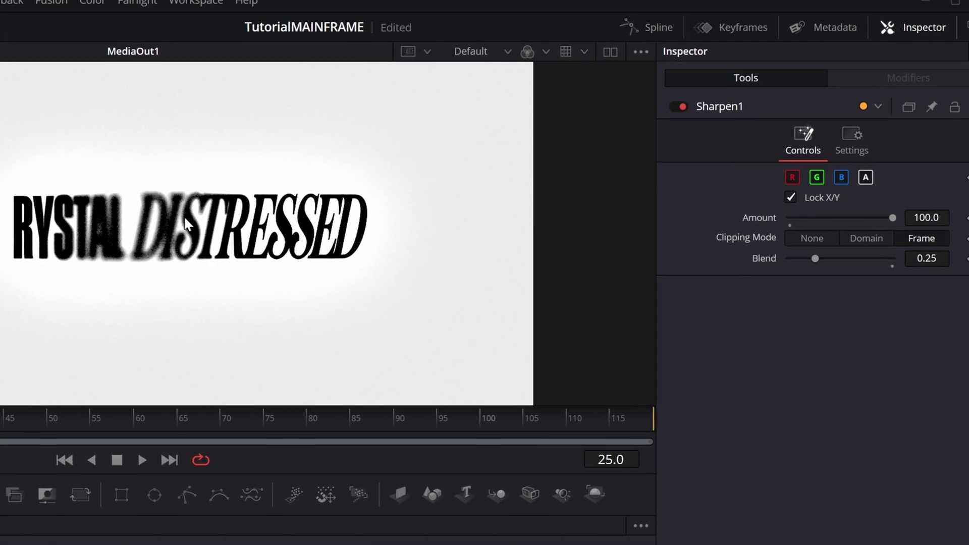
scroll(185, 221, up, 1)
Try sharpening without the red and green channels, and restore both channels in Sharpen1
click(791, 178)
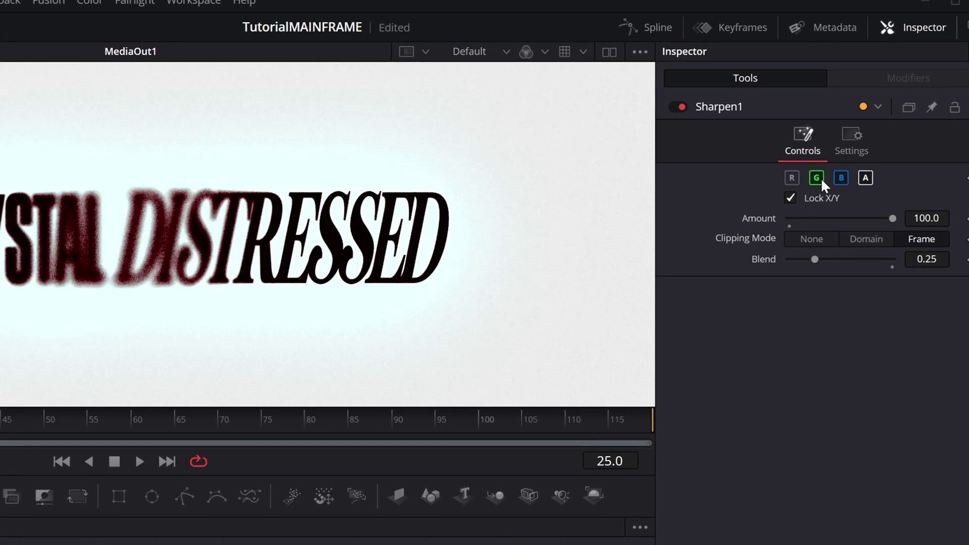
click(820, 178)
click(816, 178)
click(790, 180)
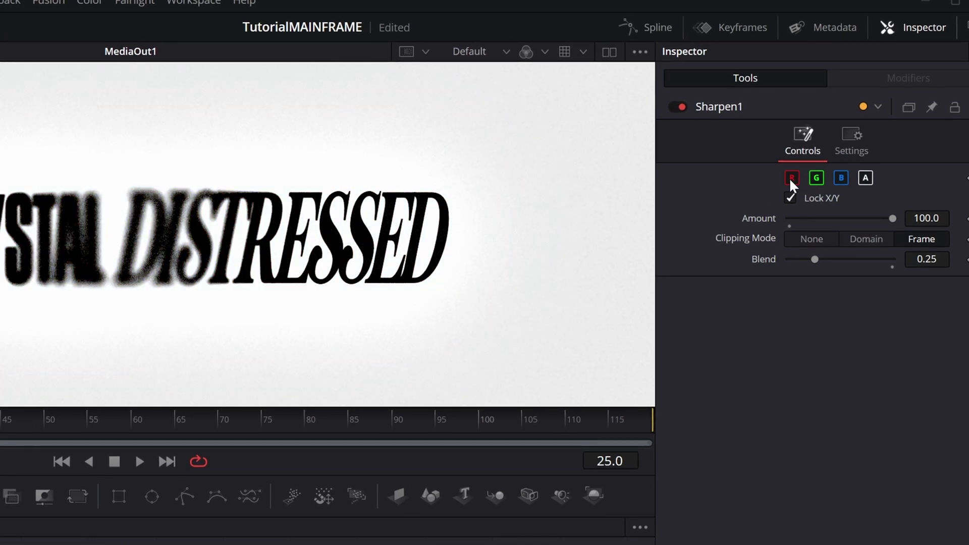
Try other red, green and blue channel combinations in Sharpen1, including blue off and red only, to tint the lettering
click(790, 180)
click(817, 179)
click(845, 181)
click(792, 179)
click(817, 179)
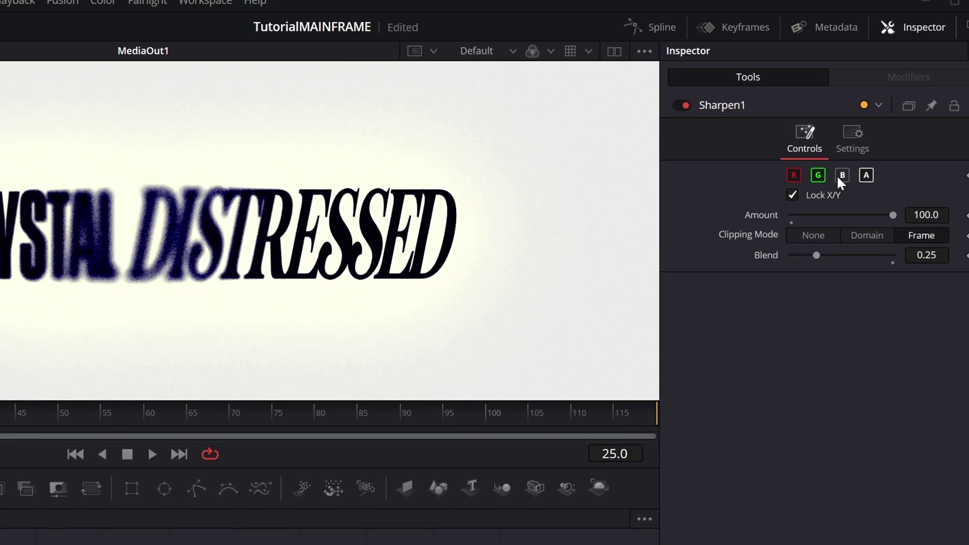
click(816, 179)
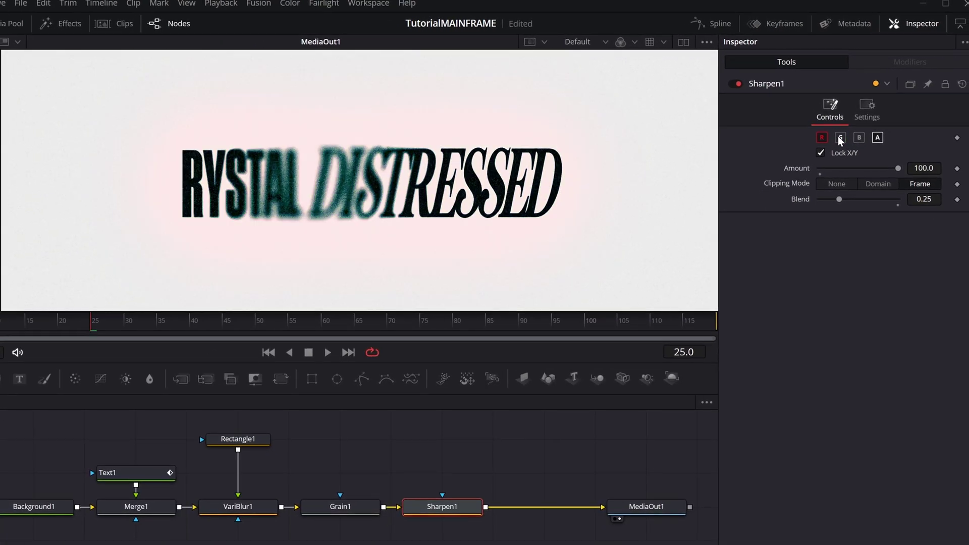
click(840, 137)
click(859, 138)
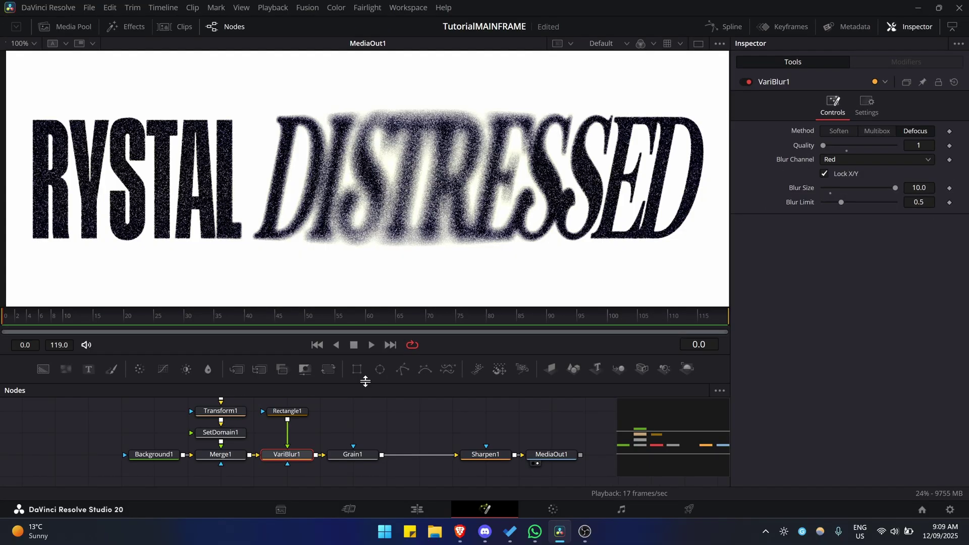
Enlarge the node graph area and select Sharpen1 to review its settings against the title
drag(365, 382, 366, 340)
drag(452, 393, 433, 408)
scroll(434, 409, up, 2)
click(481, 436)
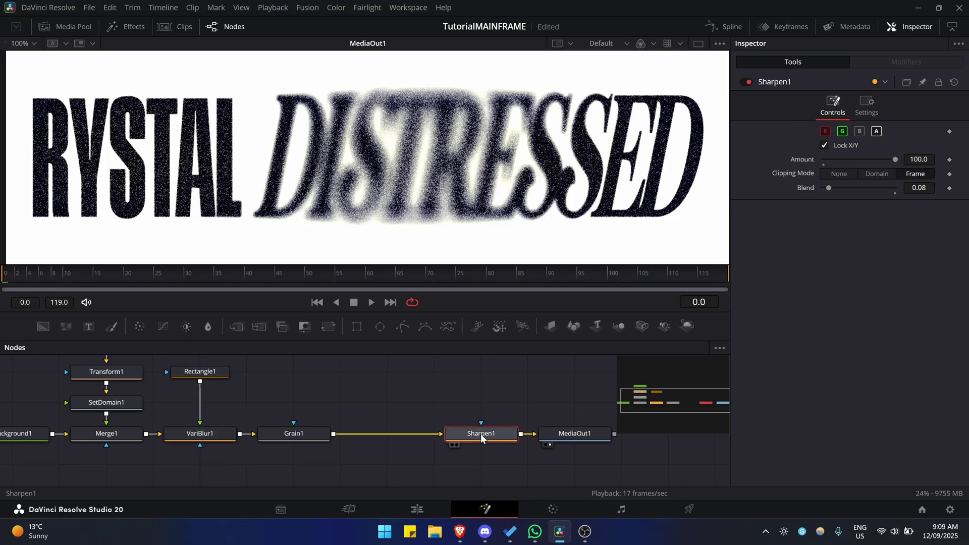
scroll(192, 195, down, 3)
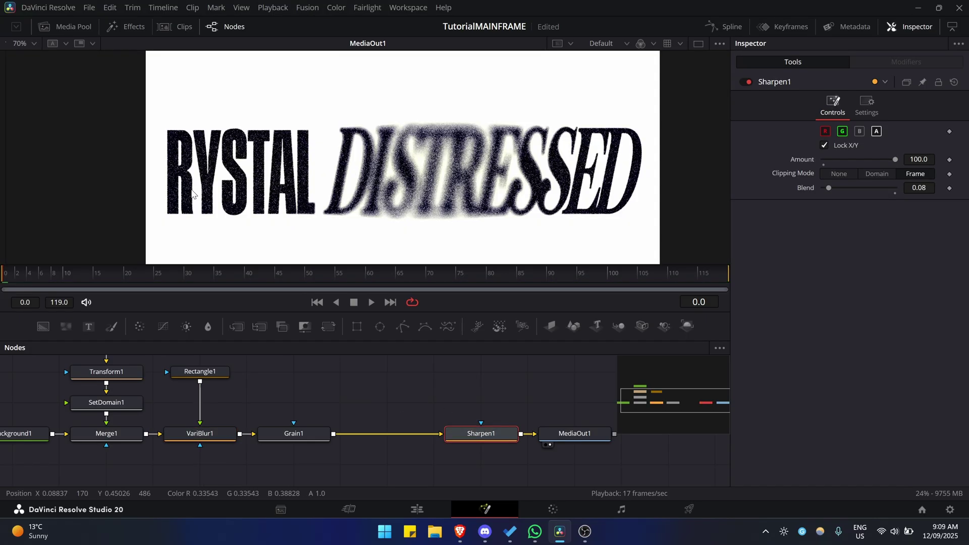
scroll(398, 429, down, 2)
scroll(130, 366, up, 2)
Try a bright red colour for the Text1 title
click(205, 371)
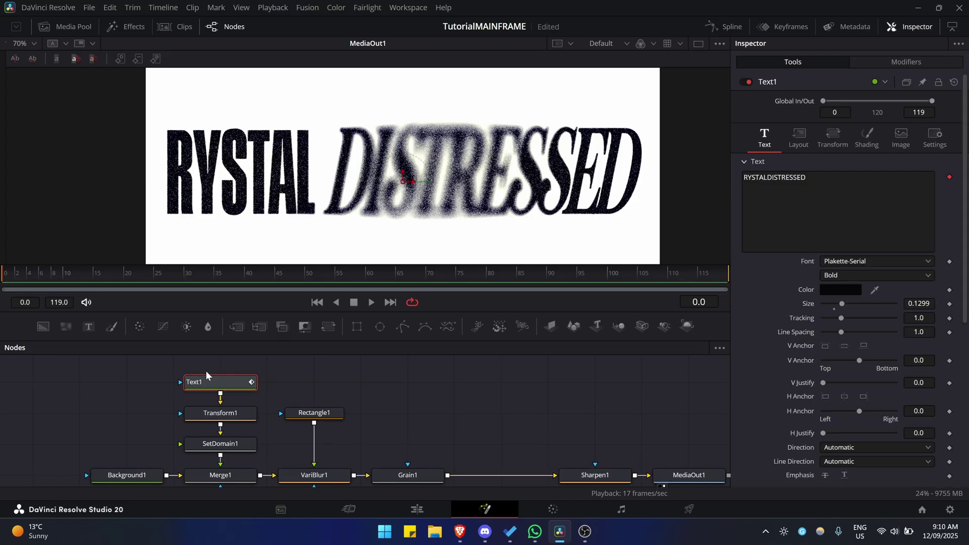
click(855, 292)
click(478, 161)
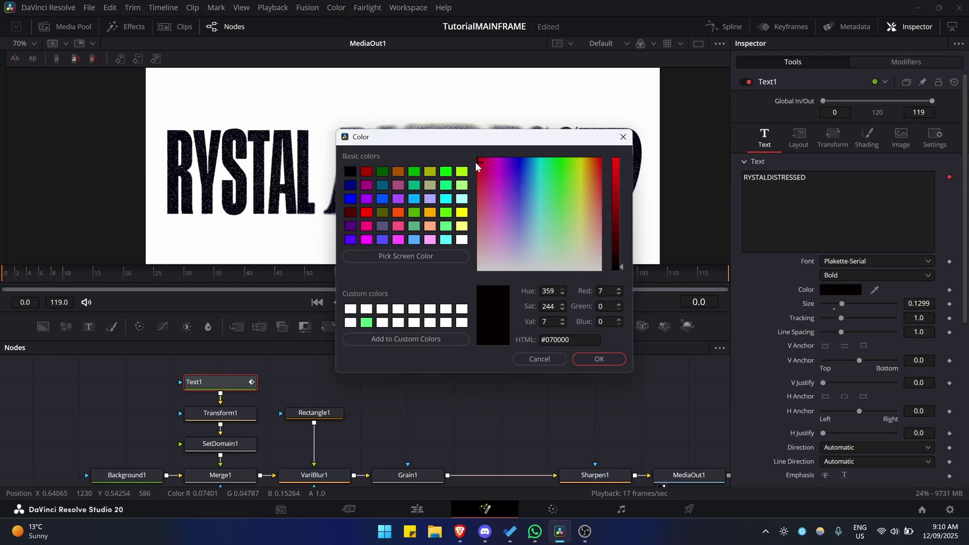
click(615, 193)
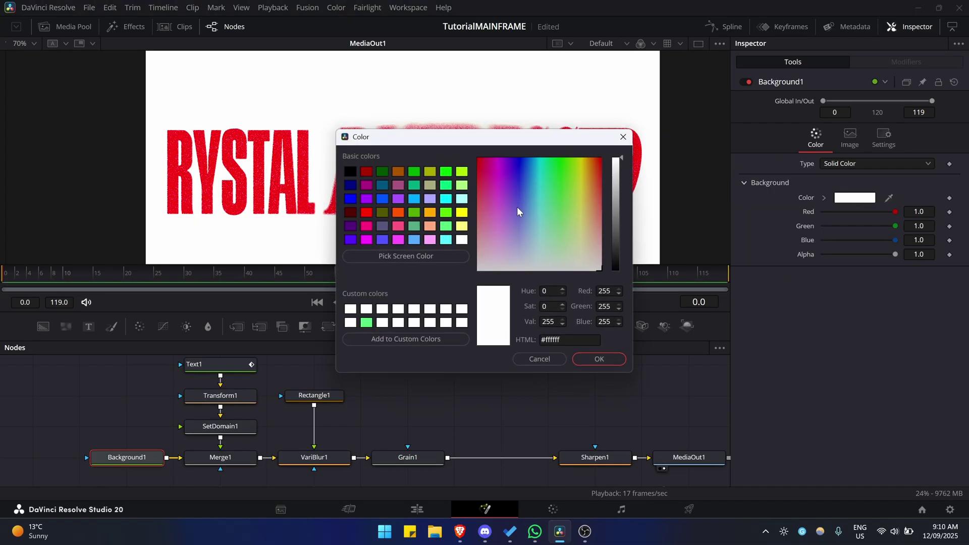
Try a blue-violet colour, #5e69ff, for Background1 and inspect the grain on it
click(483, 187)
drag(483, 186, 520, 199)
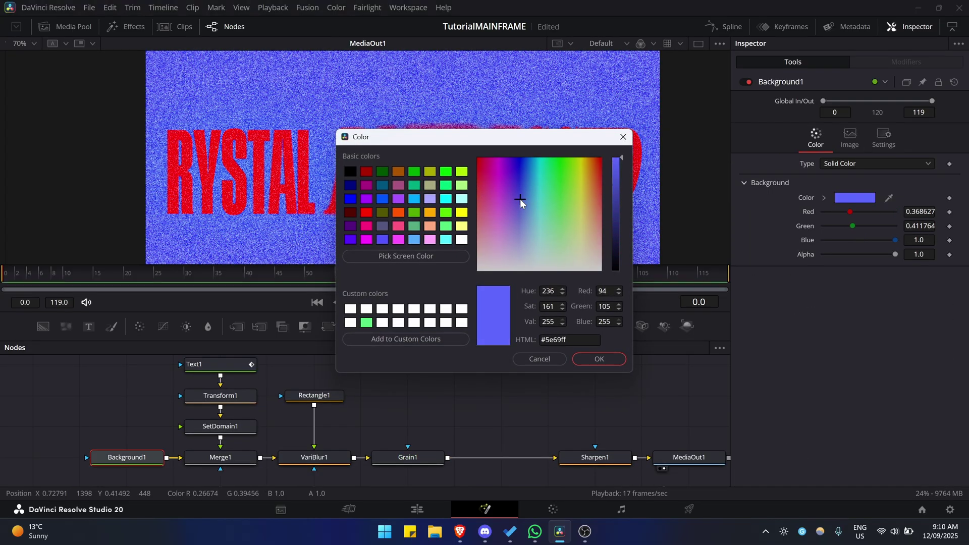
click(585, 360)
scroll(416, 139, down, 2)
scroll(356, 93, up, 8)
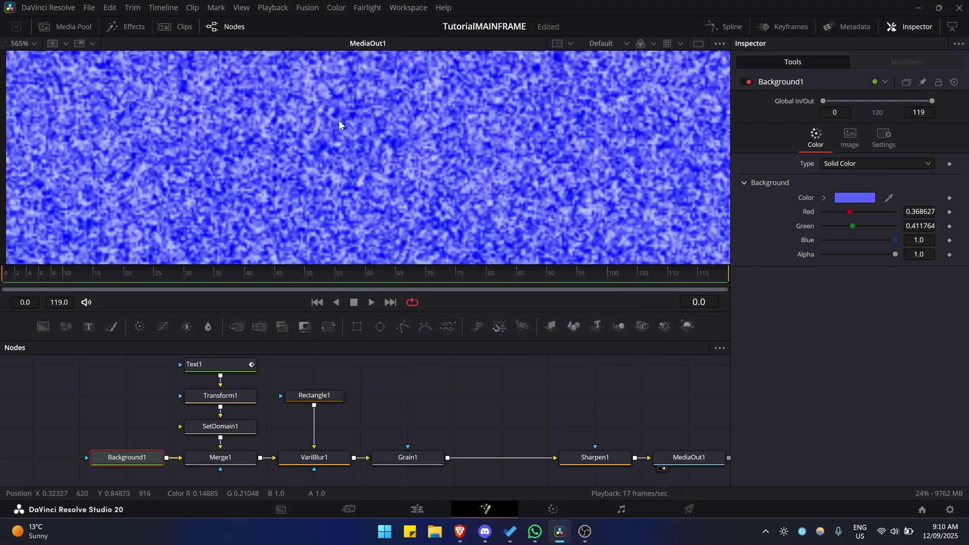
Undo the Background1 and Text1 colour changes
scroll(360, 150, down, 9)
scroll(378, 159, up, 1)
scroll(381, 166, down, 2)
scroll(392, 210, up, 2)
key(ctrl+z)
key(ctrl+z)
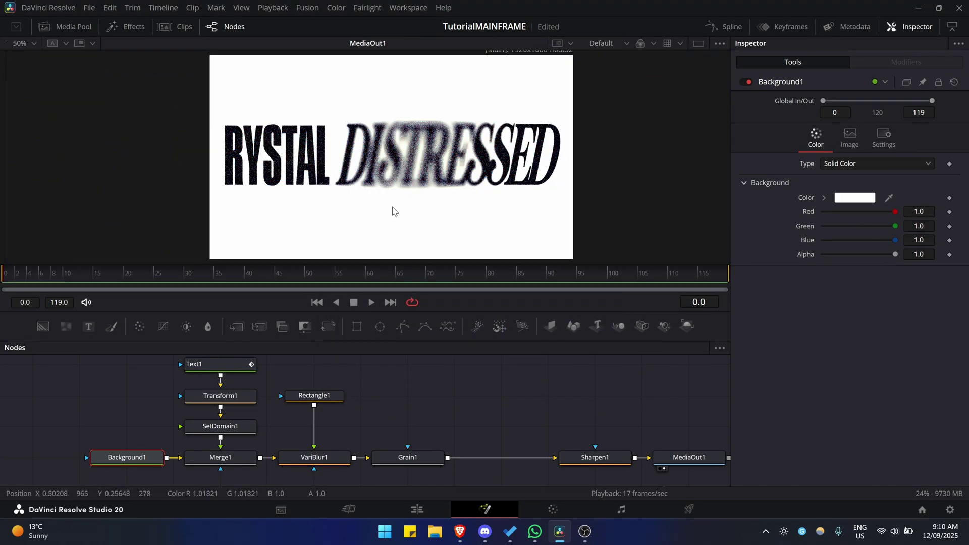
Undo the last three edits in the composition
key(ctrl+z)
key(ctrl+z)
key(ctrl+z)
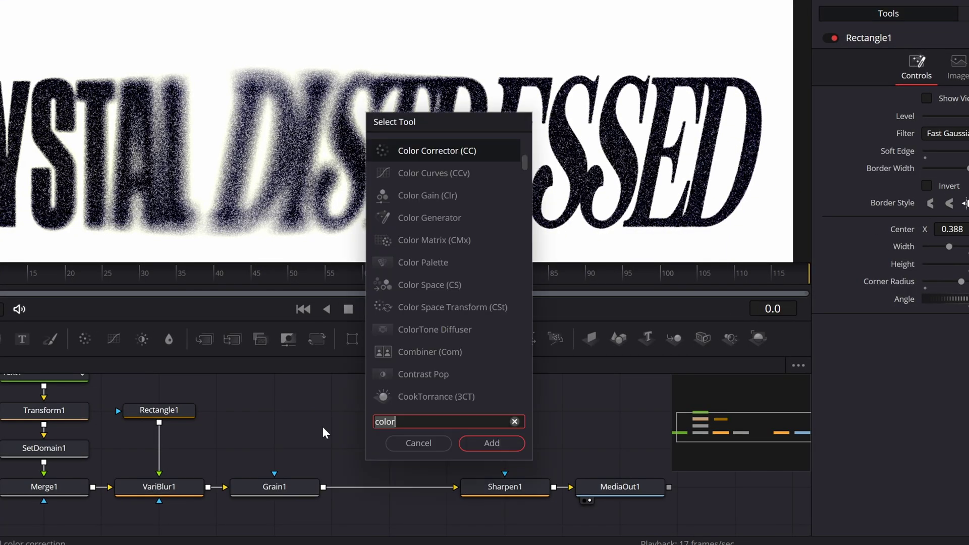
Add a Color Corrector node and insert it between Grain1 and Sharpen1
text(color)
key(Return)
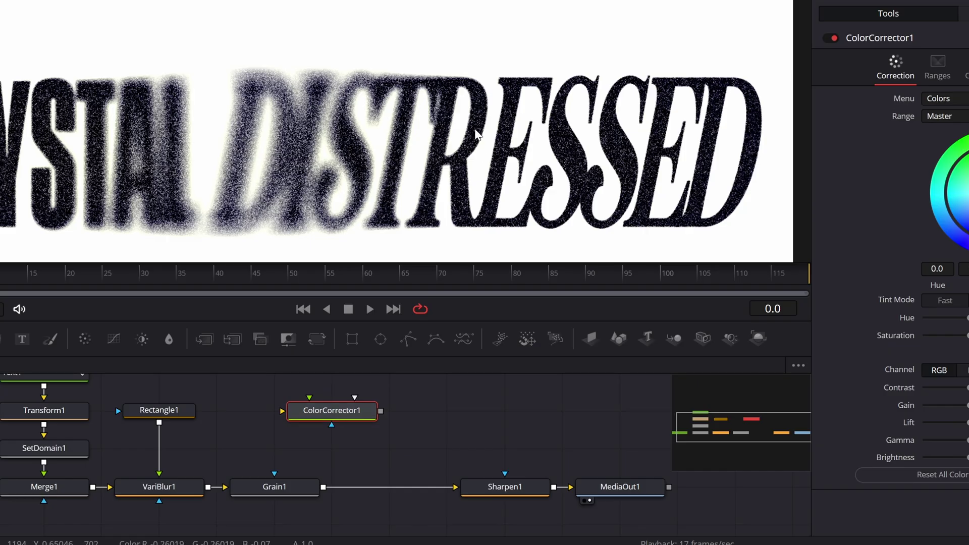
scroll(475, 141, down, 1)
scroll(336, 159, up, 2)
scroll(329, 160, down, 2)
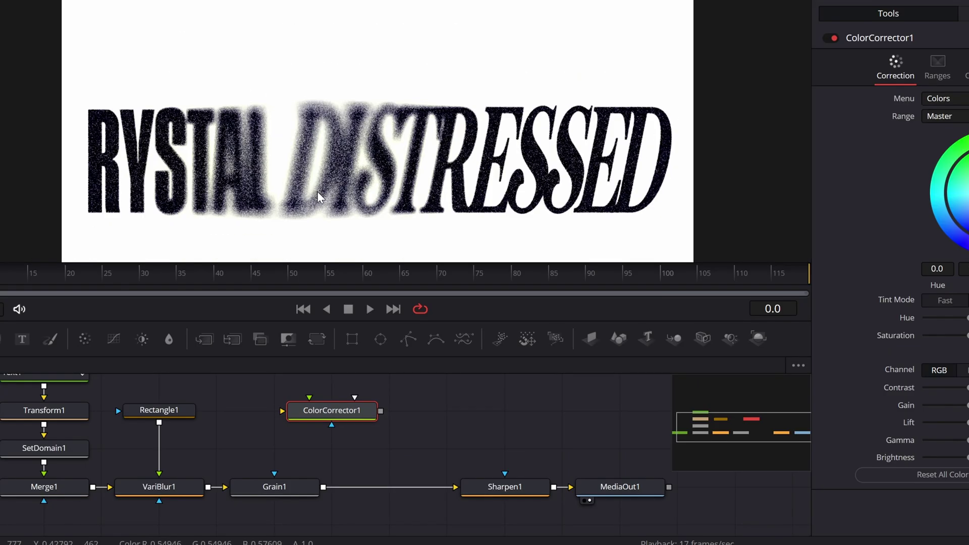
scroll(317, 193, up, 1)
drag(346, 415, 353, 489)
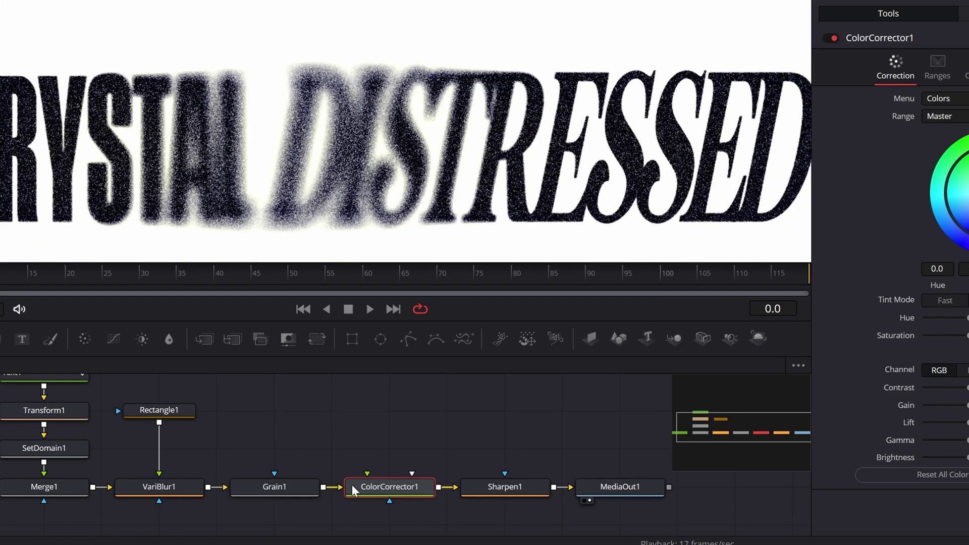
Set ColorCorrector1's contrast to 3.0, lift to -1.0, gamma to 0.53 and brightness to -1.0
scroll(335, 179, down, 1)
scroll(396, 180, up, 1)
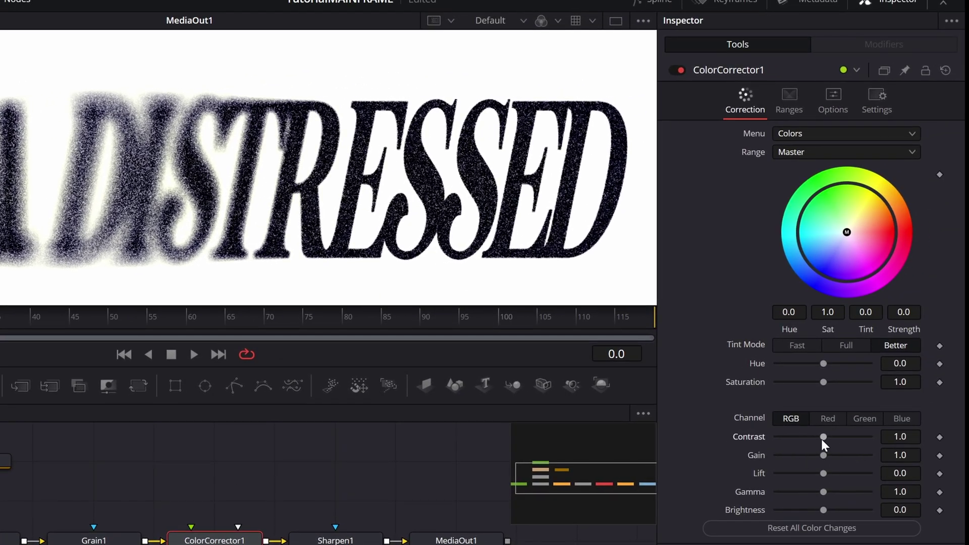
drag(822, 439, 907, 427)
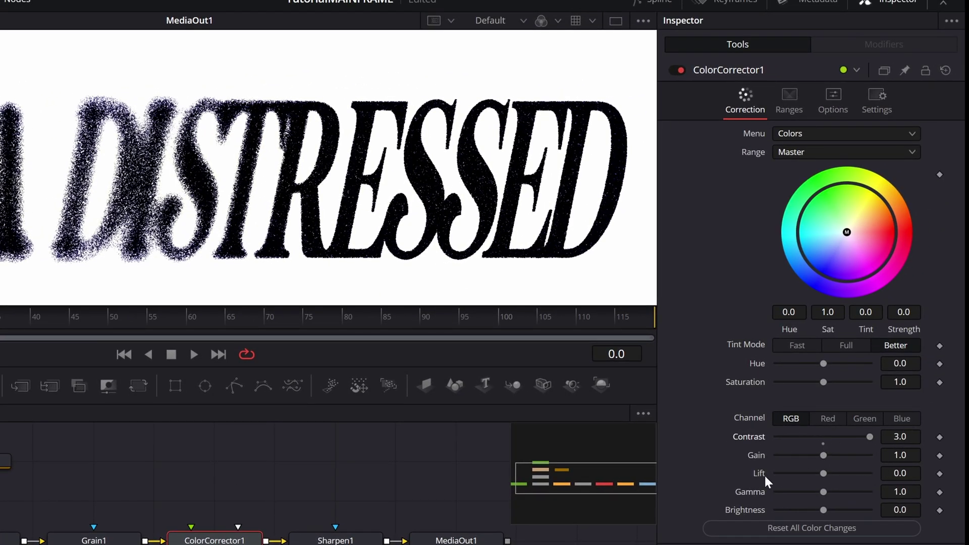
drag(825, 474, 754, 480)
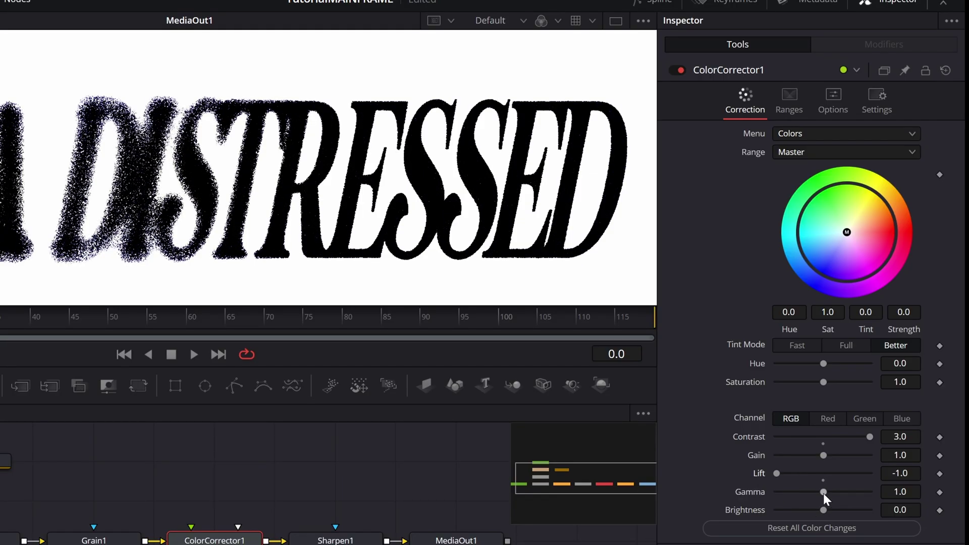
drag(823, 492, 736, 522)
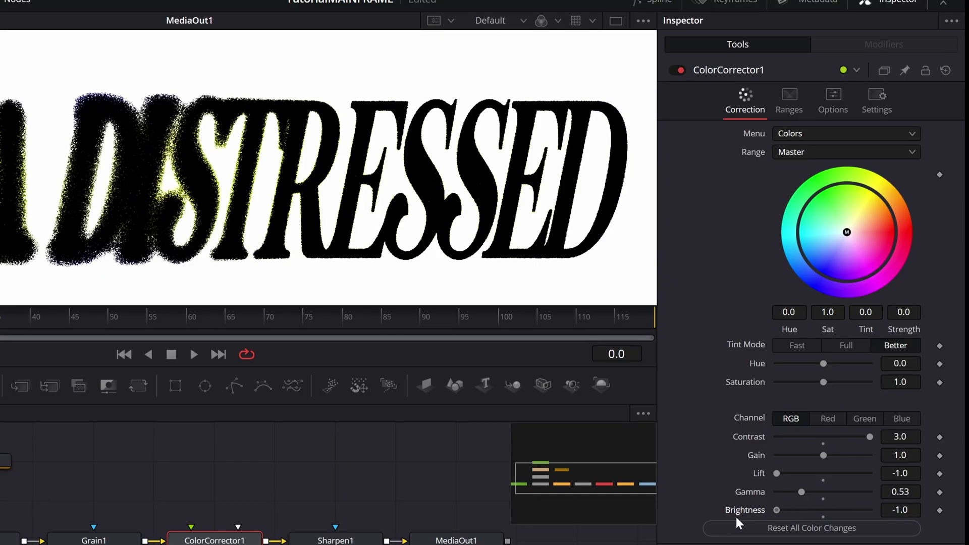
Inspect the darkened title and raise ColorCorrector1's brightness to slightly below its default
scroll(41, 199, up, 7)
scroll(76, 215, down, 11)
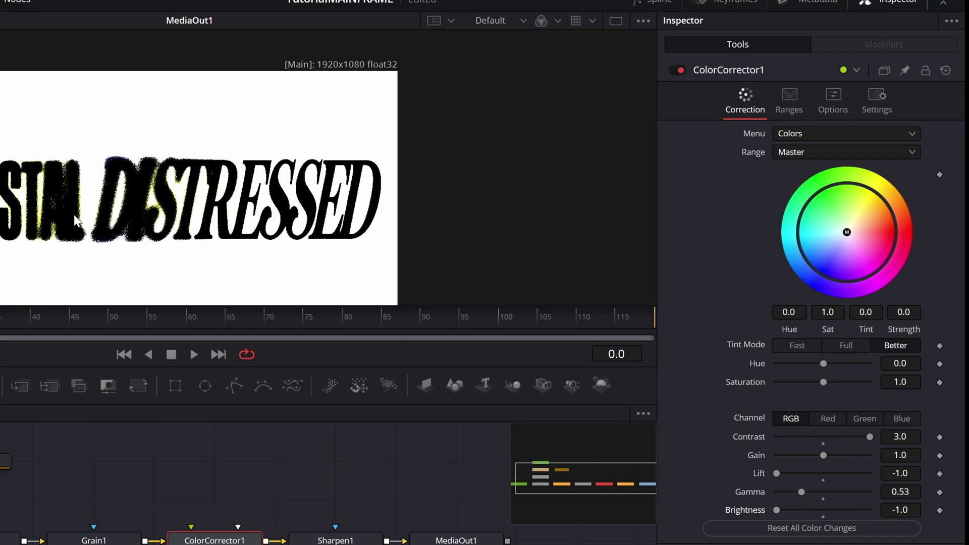
scroll(74, 215, up, 4)
drag(776, 513, 816, 507)
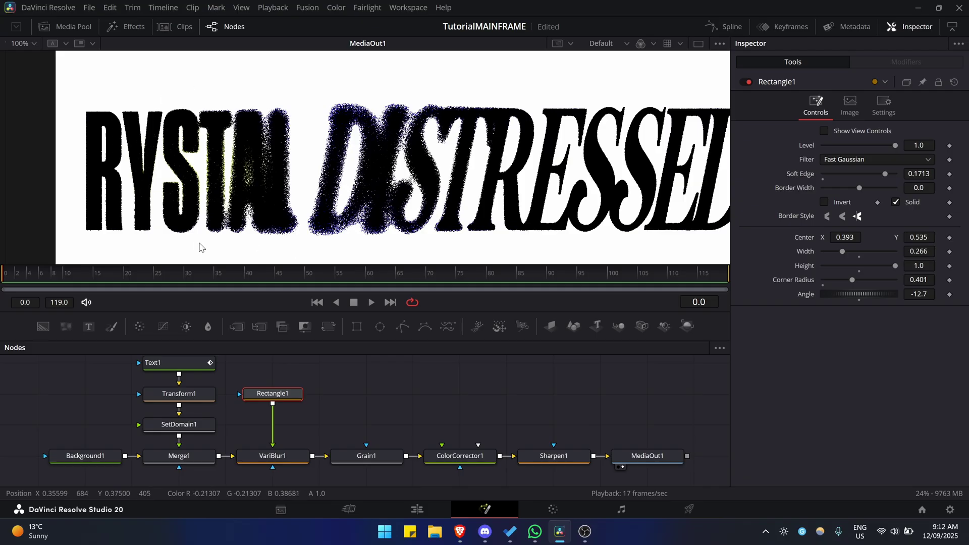
Unlock the X/Y blur sizes of VariBlur1 and set its Y Blur Size to 0.0 for a purely horizontal blur
scroll(346, 186, up, 1)
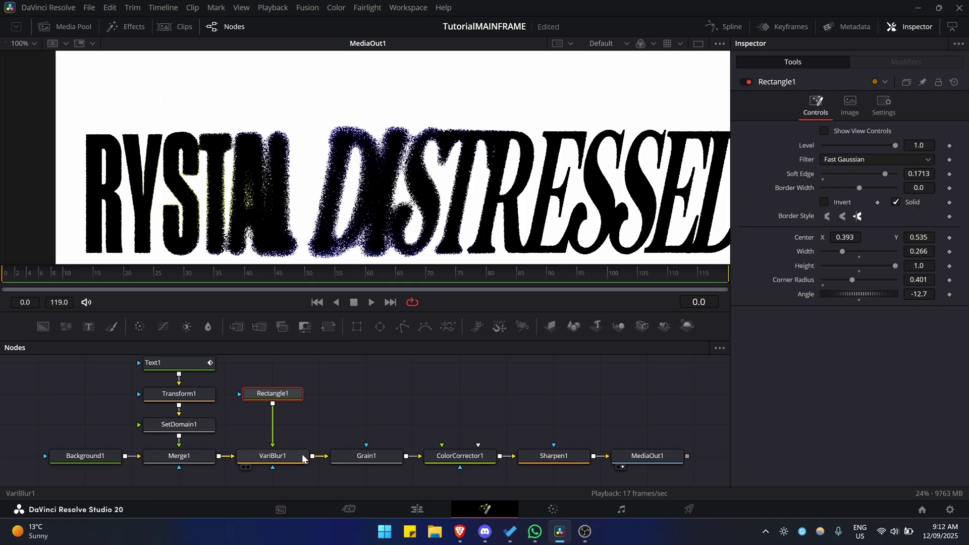
click(283, 456)
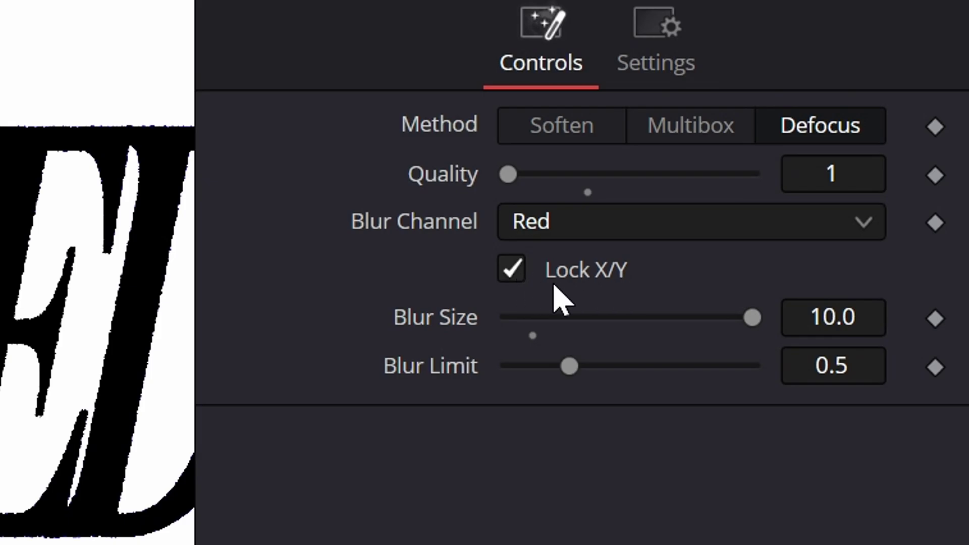
click(513, 270)
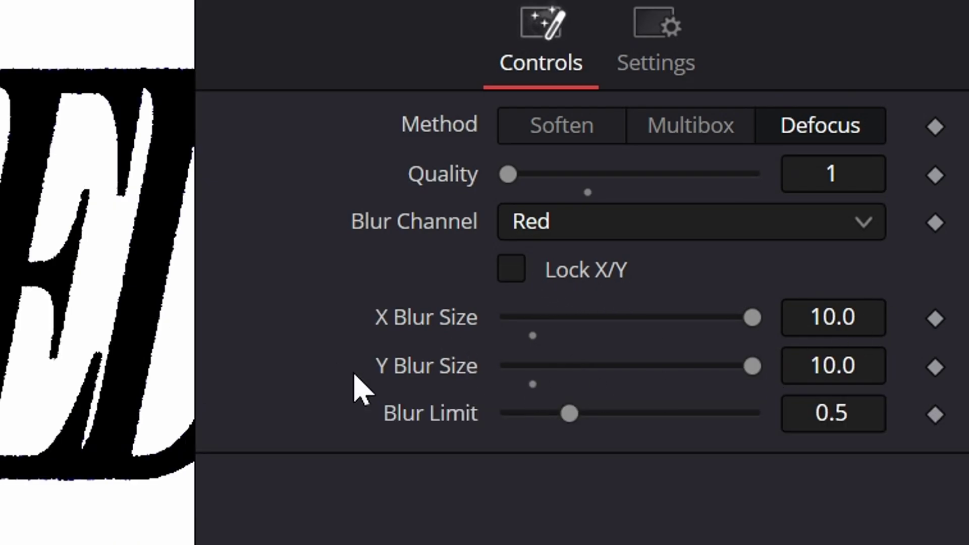
drag(833, 366, 588, 366)
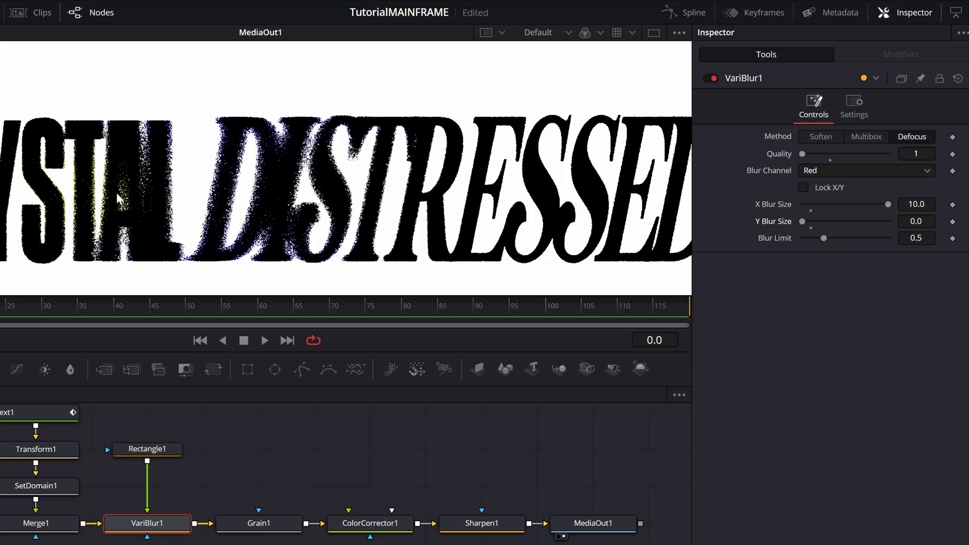
Slide the Rectangle1 mask's centre horizontally across the title to preview the horizontal blur
click(147, 448)
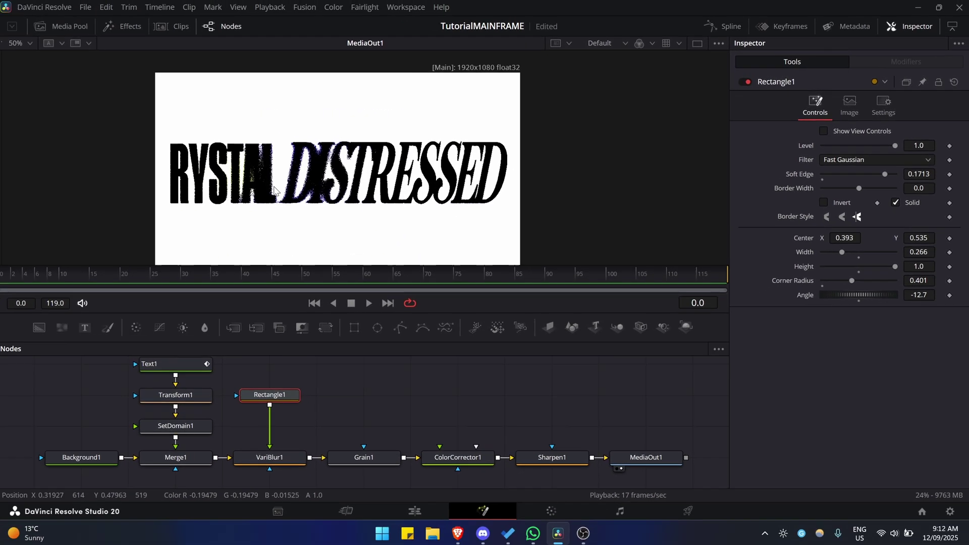
drag(845, 238, 942, 237)
drag(678, 226, 171, 220)
scroll(428, 186, up, 4)
scroll(428, 186, down, 4)
Set VariBlur1's X Blur Size to 0.0 and raise its Y Blur Size for a purely vertical blur
click(272, 455)
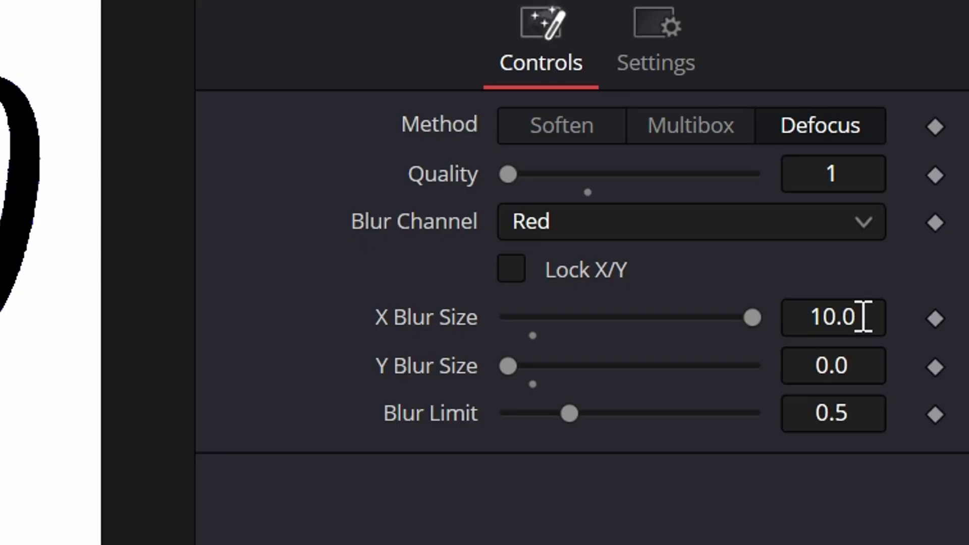
drag(863, 316, 856, 333)
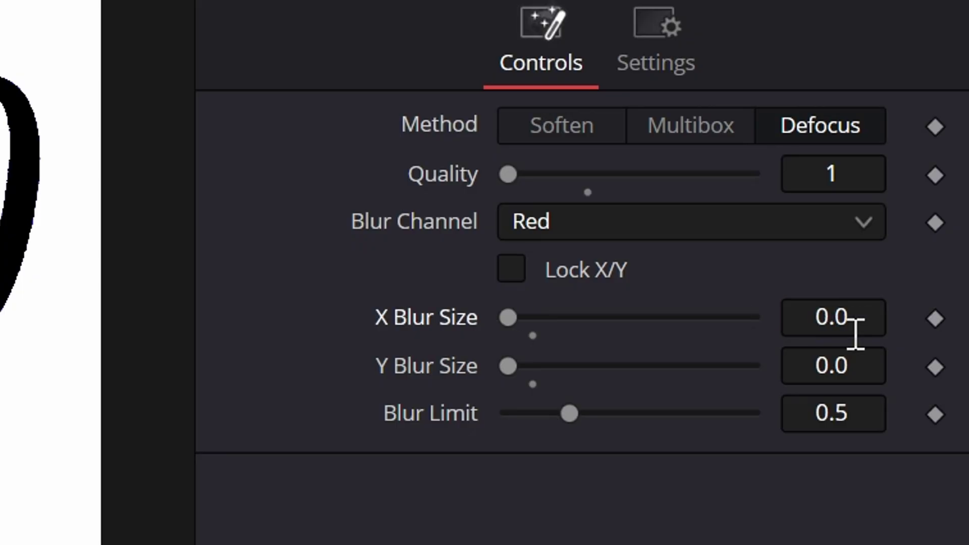
drag(818, 371, 912, 371)
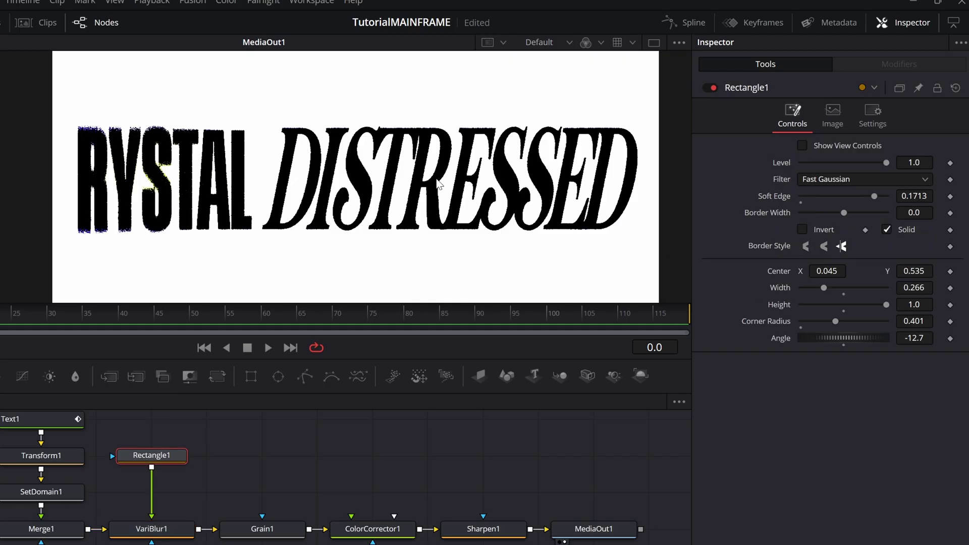
Sweep the Rectangle1 mask across the title to preview the vertical blur, leaving its centre X at 0.424
scroll(164, 151, up, 1)
scroll(41, 174, down, 1)
scroll(313, 182, up, 1)
drag(832, 270, 926, 270)
scroll(393, 220, down, 1)
scroll(450, 226, up, 1)
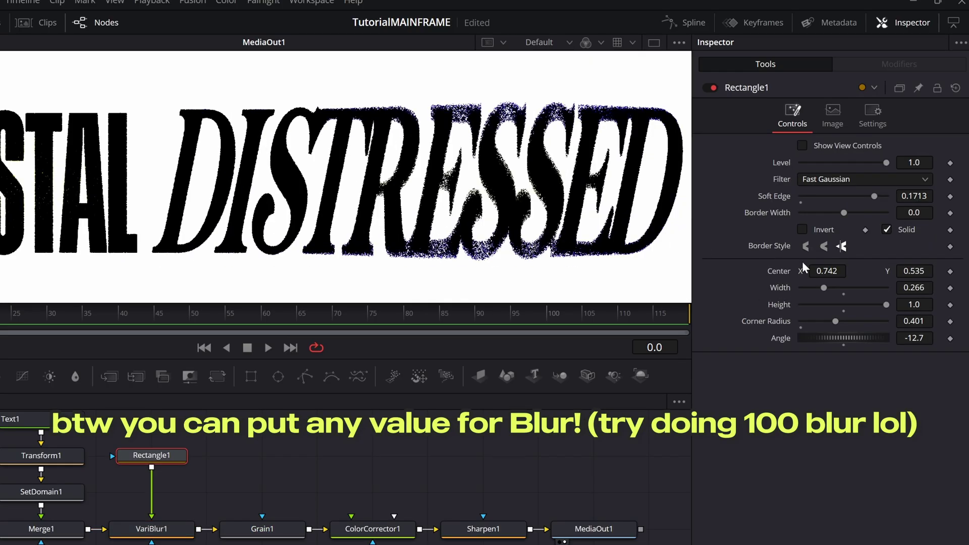
drag(827, 271, 784, 271)
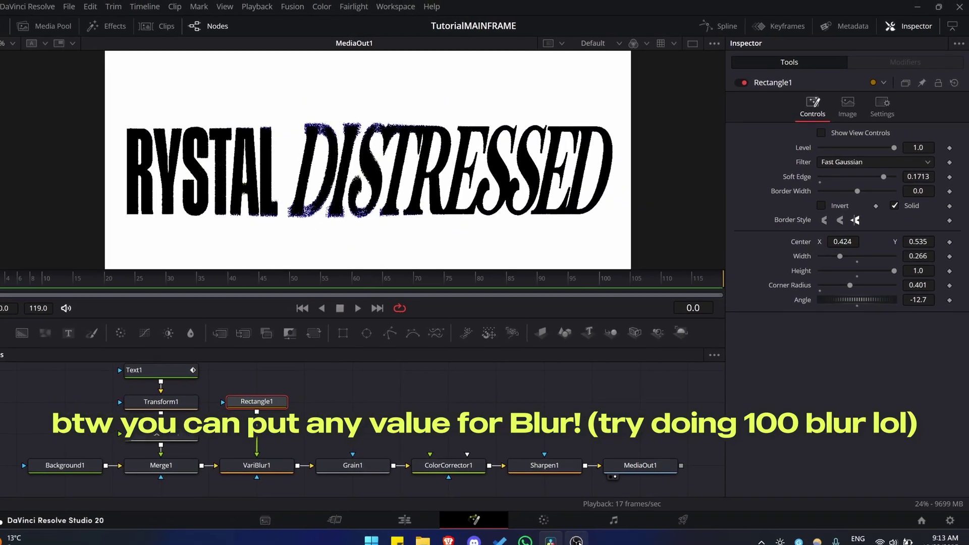
click(576, 540)
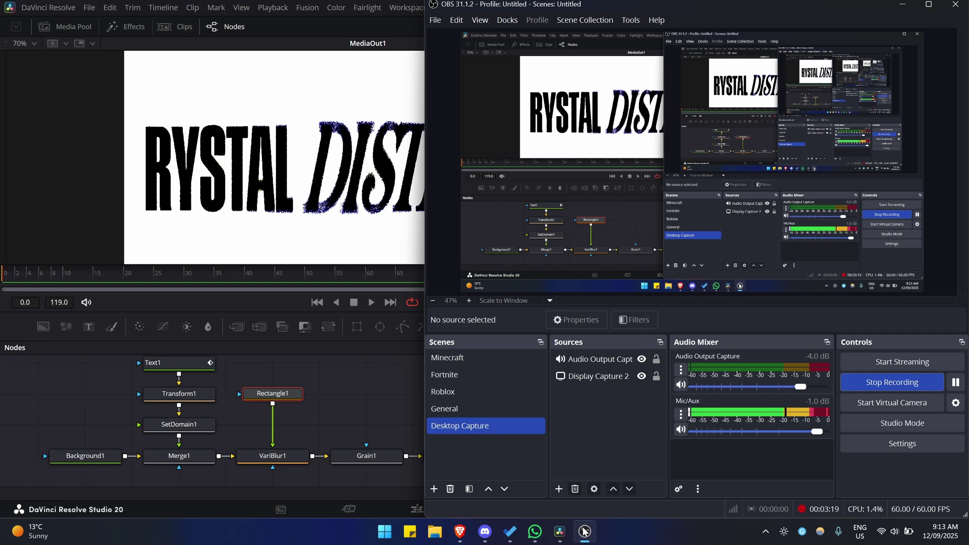